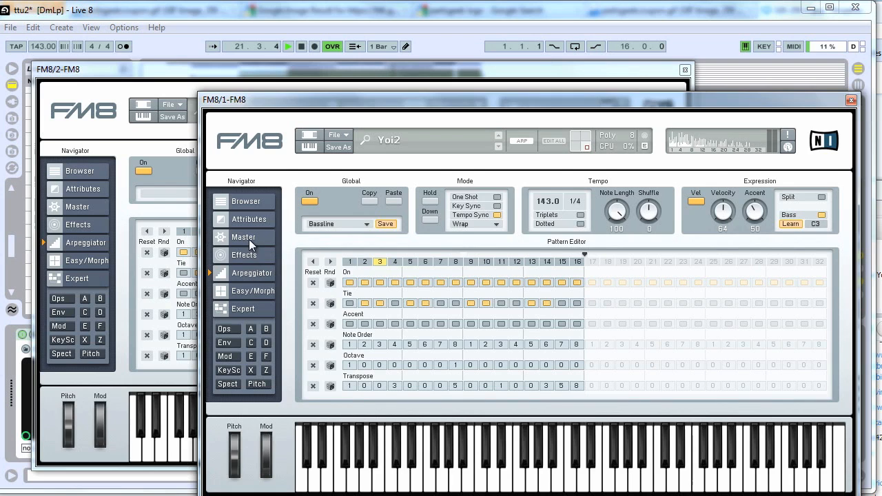
Look over the two FM8 instances' arpeggiator settings and the X/Y morph pad of the first one.
left_click(162, 95)
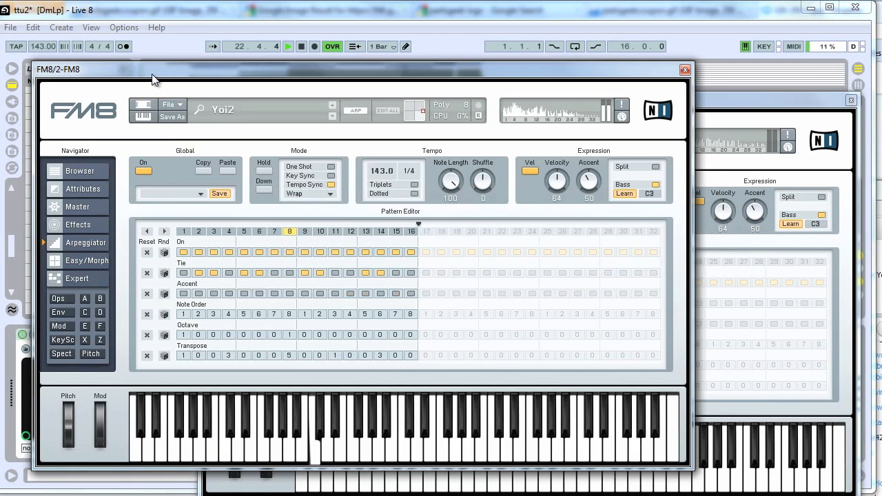
left_click(727, 112)
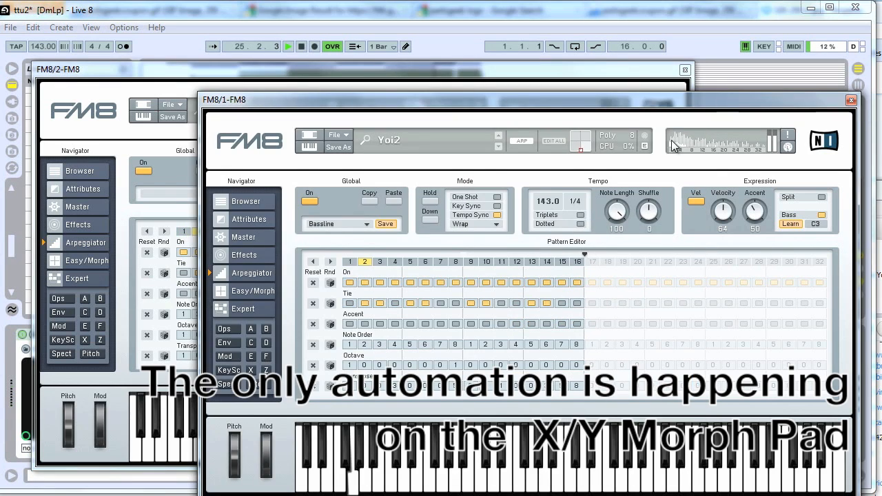
left_click(227, 291)
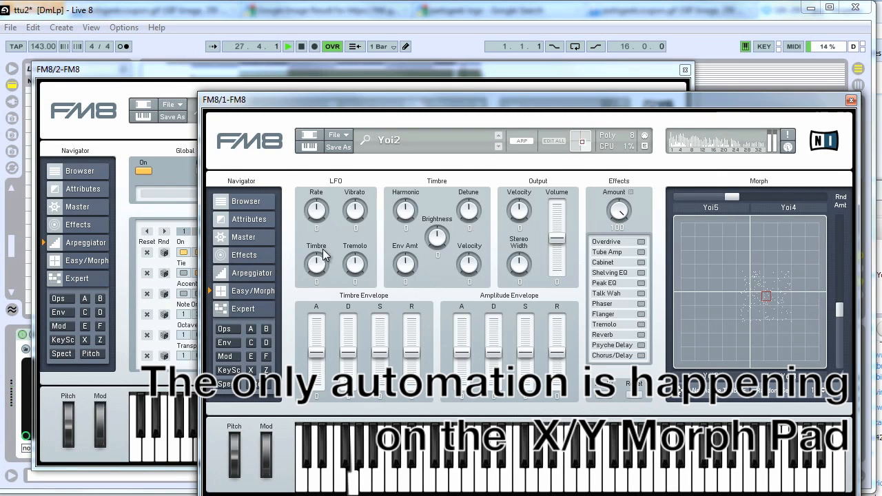
left_click(225, 356)
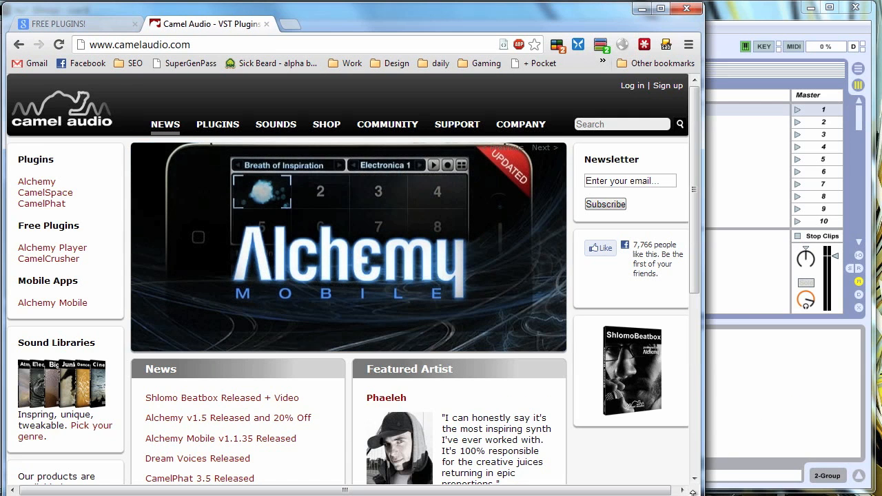
Look up the free CamelCrusher plugin on the Camel Audio site and the freeware page at xferrecords.com/freeware.
left_click_drag(697, 495, 881, 495)
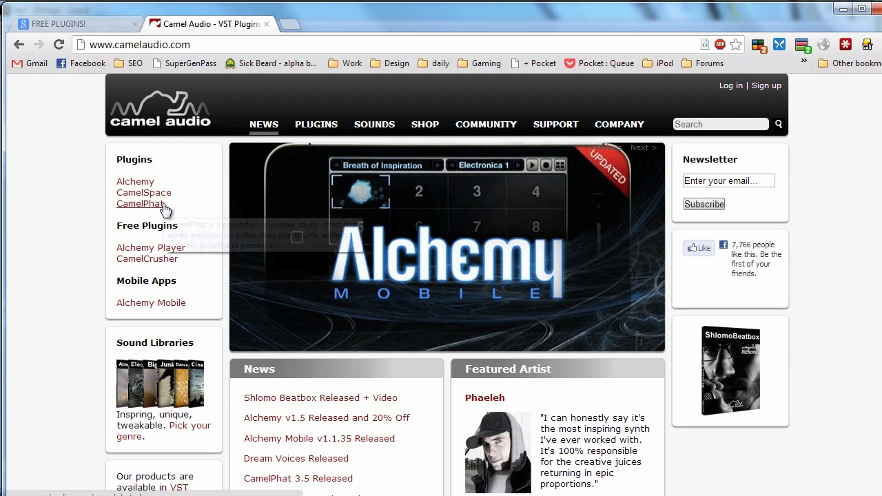
left_click(168, 261)
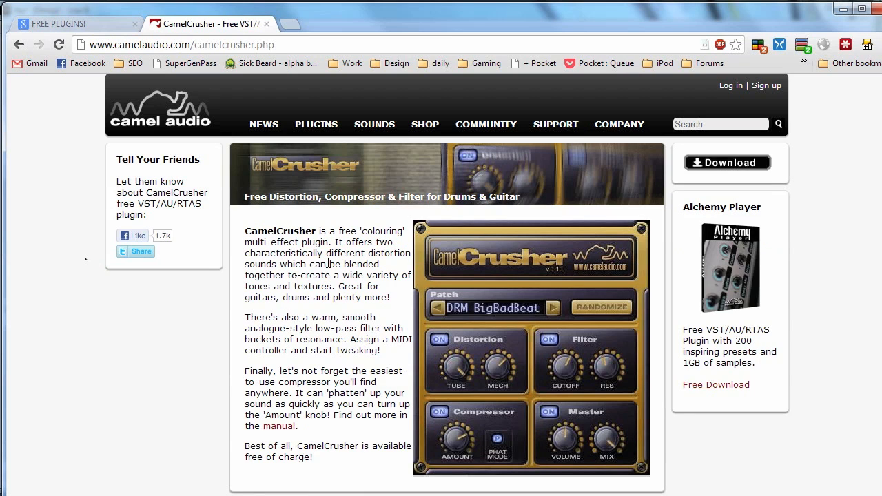
left_click(84, 31)
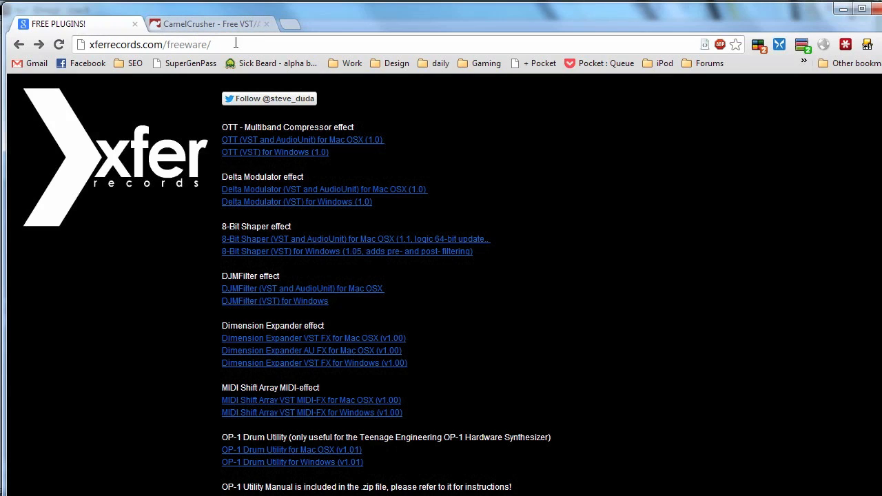
left_click(235, 44)
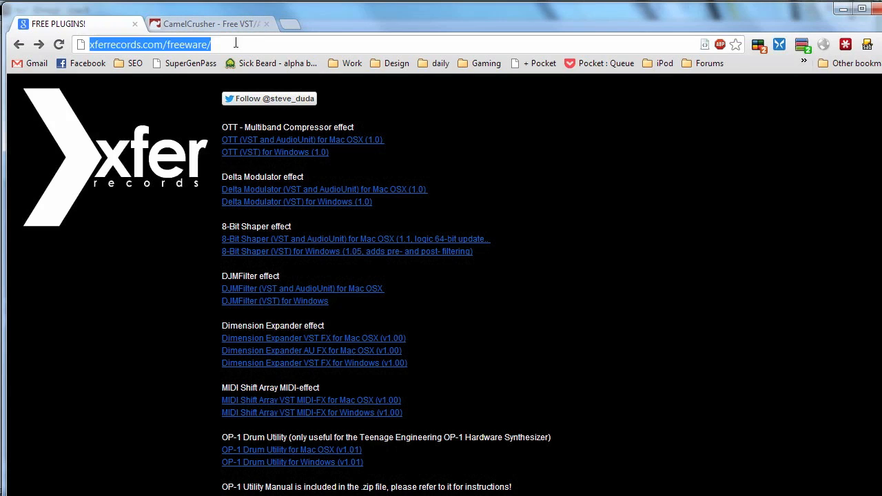
Switch to Ableton Live, check the tracks inside the group, and show the FM8 track's device chain.
left_click(681, 350)
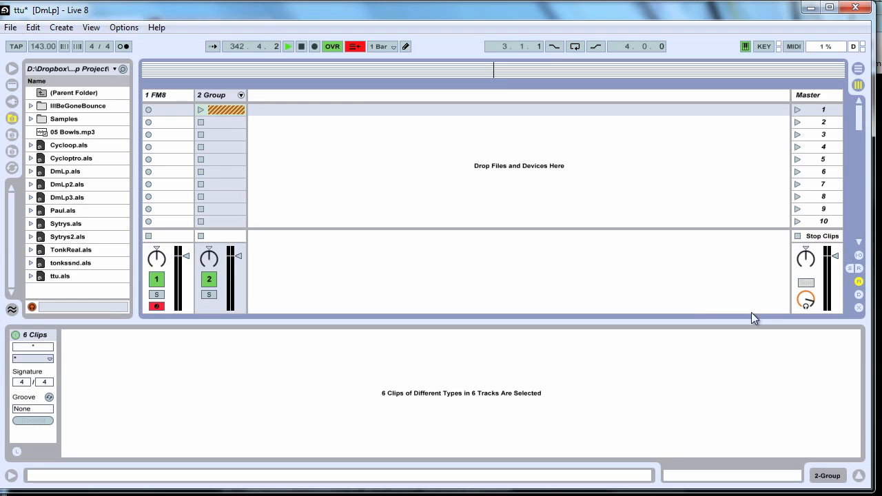
left_click(236, 95)
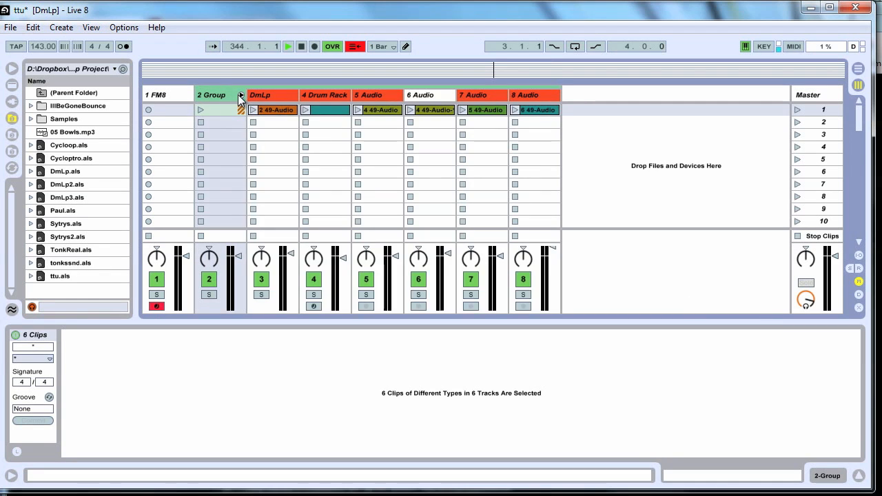
left_click(236, 94)
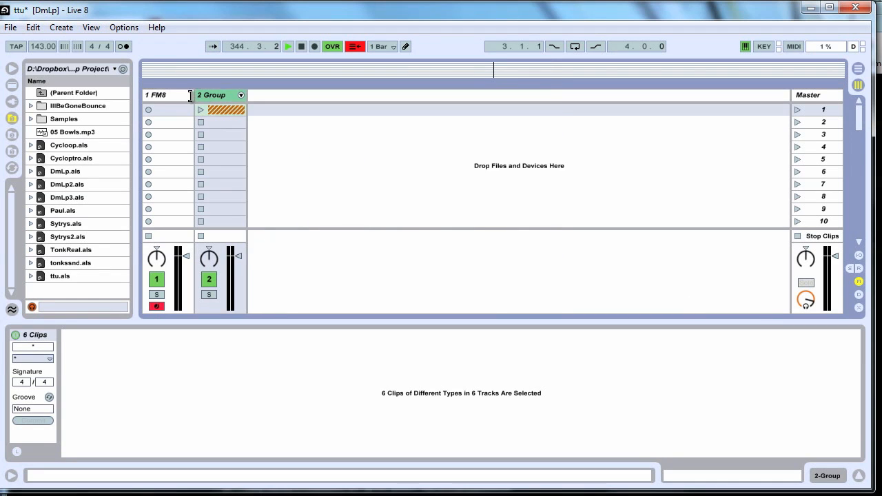
left_click(157, 95)
left_click(826, 476)
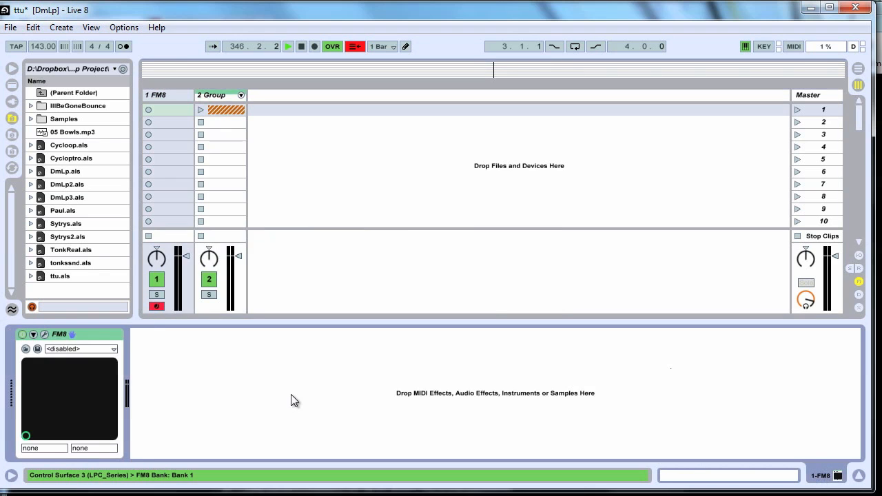
Find CamelCrusher among the plug-in devices and add it after FM8 on the FM8 track.
left_click(12, 84)
left_click(12, 102)
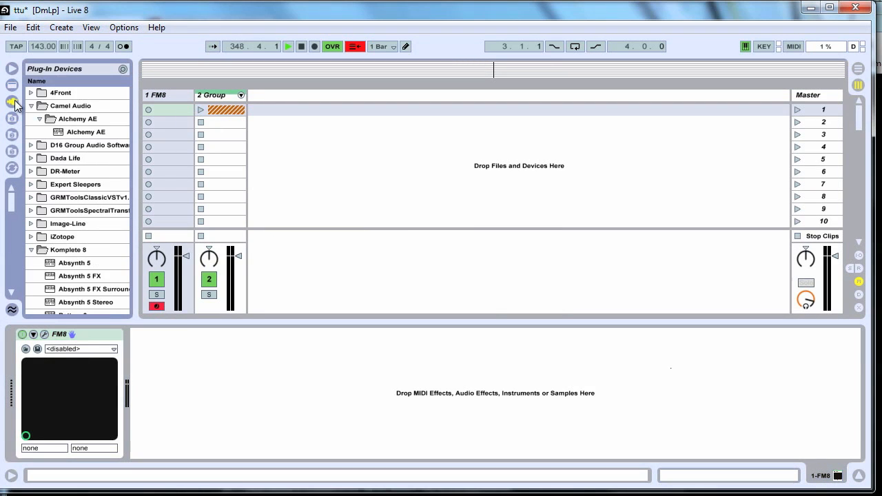
scroll(15, 203, "down", 5)
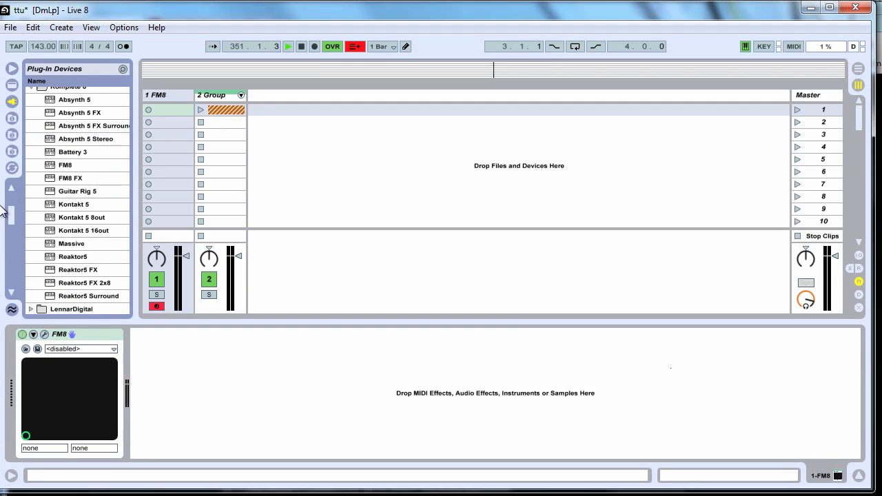
left_click_drag(10, 210, 10, 229)
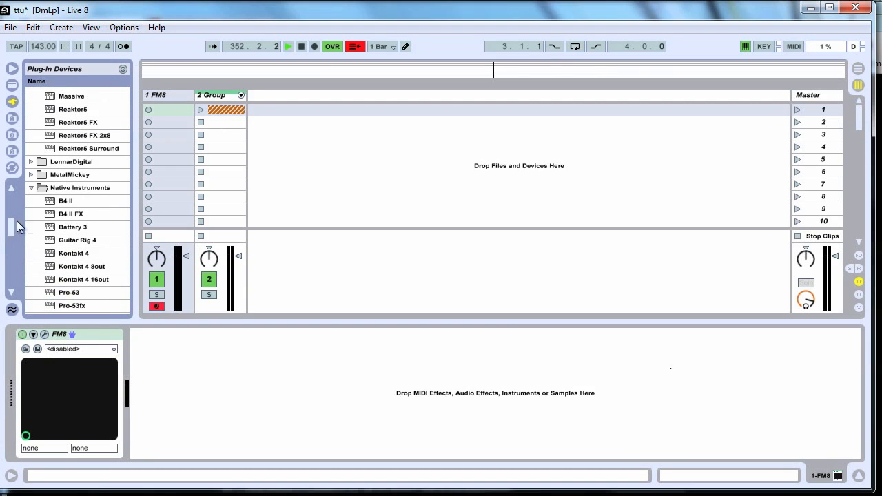
left_click(30, 187)
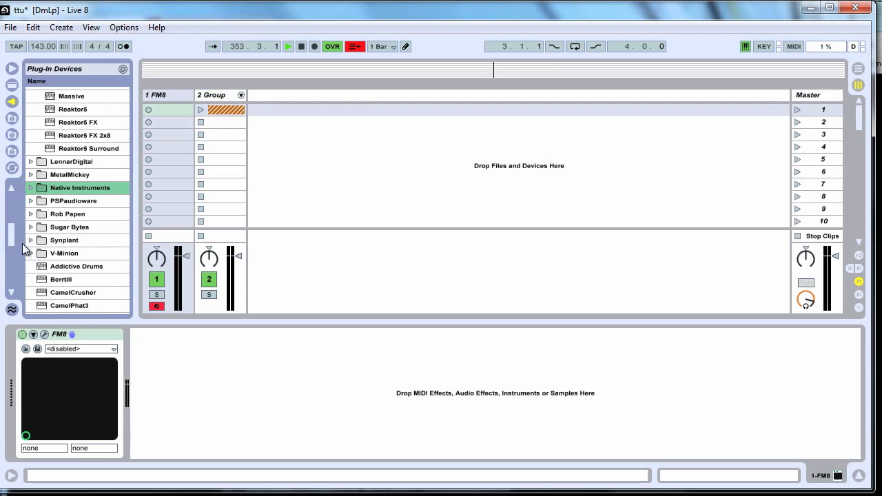
left_click_drag(8, 240, 9, 241)
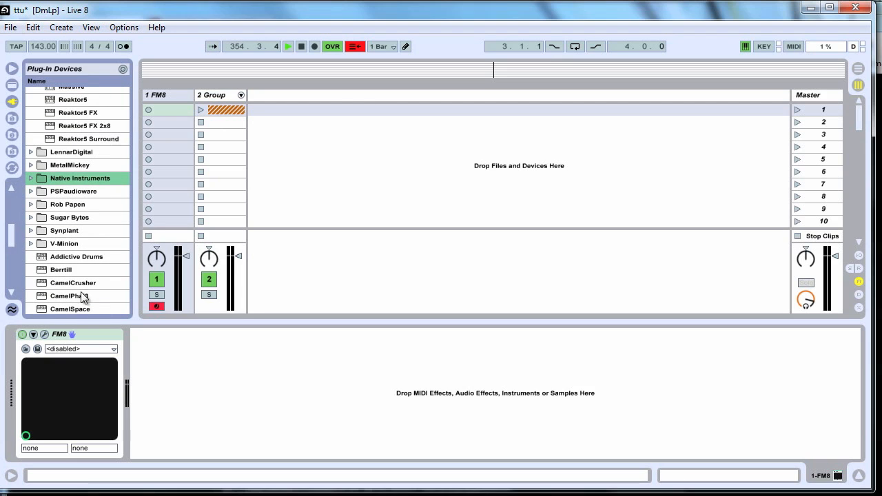
left_click_drag(58, 282, 258, 393)
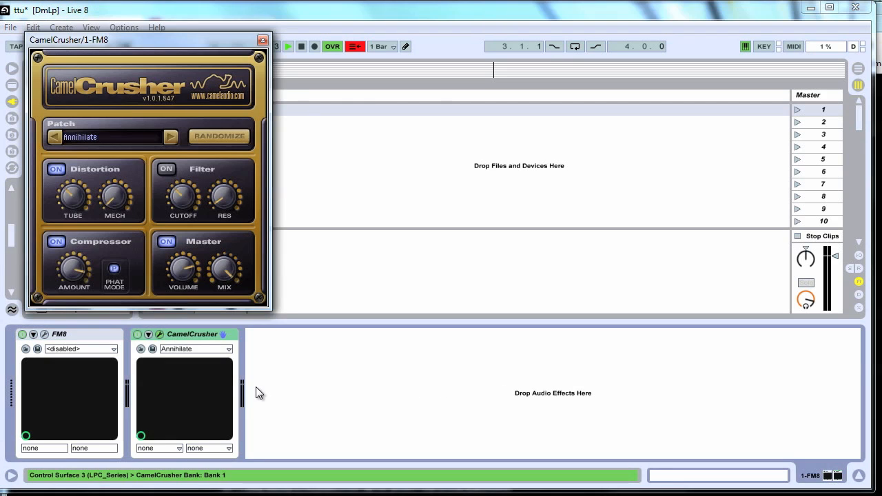
Load the British Clean patch in CamelCrusher, turn its Filter off, and move its window out of the way.
left_click(117, 137)
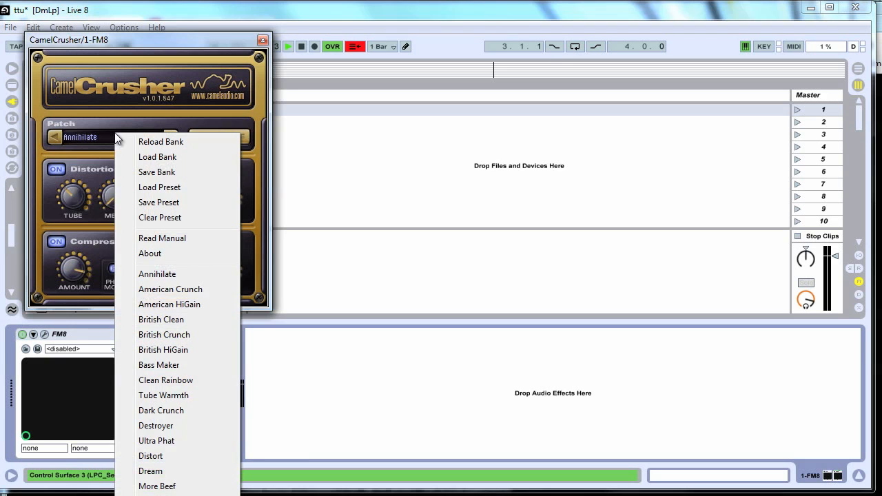
left_click(192, 319)
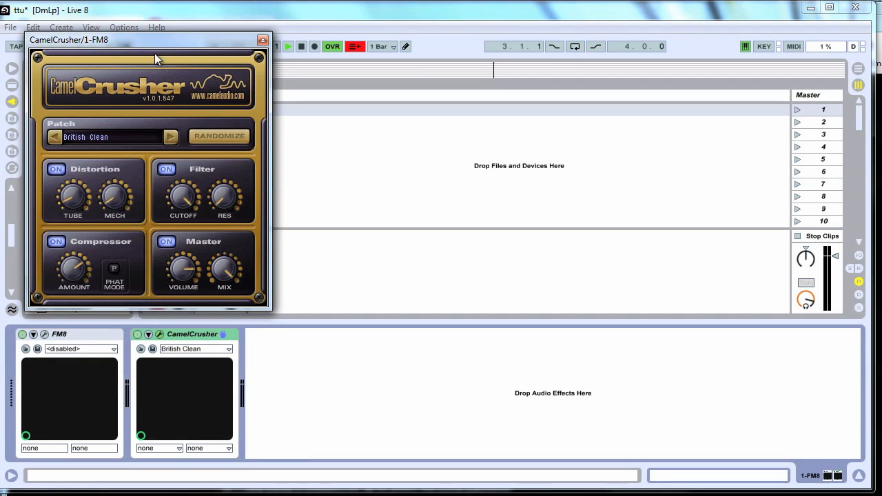
left_click(169, 169)
left_click_drag(140, 38, 710, 155)
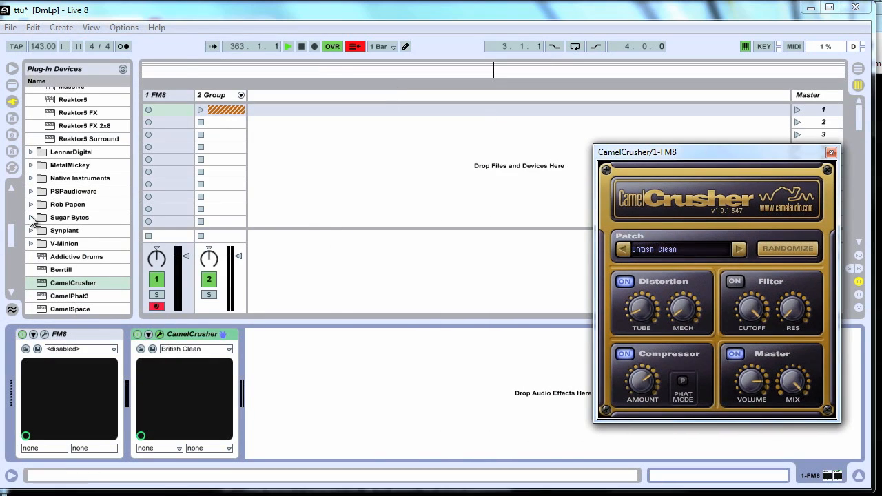
Add the Dimension Expander plug-in after CamelCrusher and raise its Dry/Wet amount.
scroll(13, 243, "down", 3)
left_click_drag(12, 238, 17, 247)
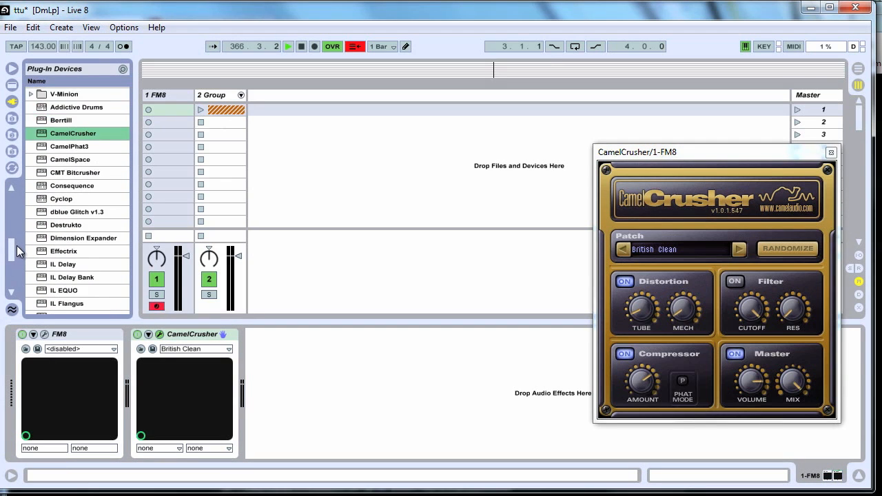
left_click_drag(69, 238, 421, 410)
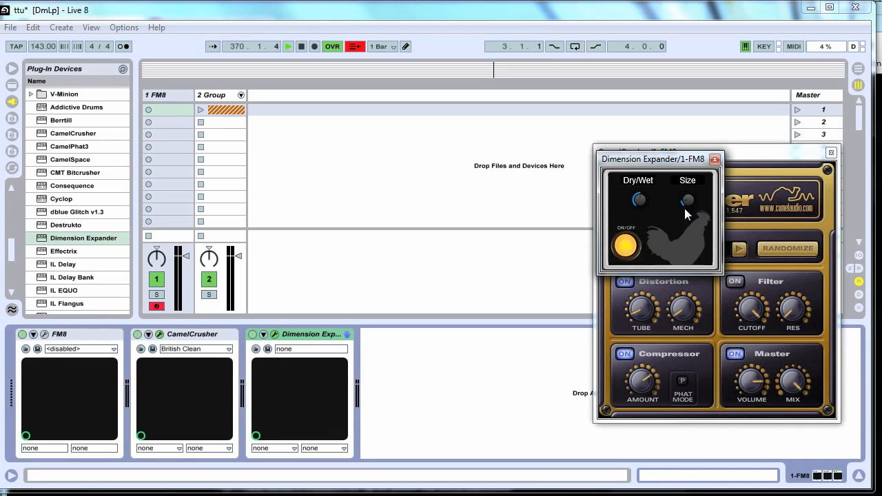
left_click_drag(633, 204, 654, 161)
left_click_drag(678, 161, 667, 248)
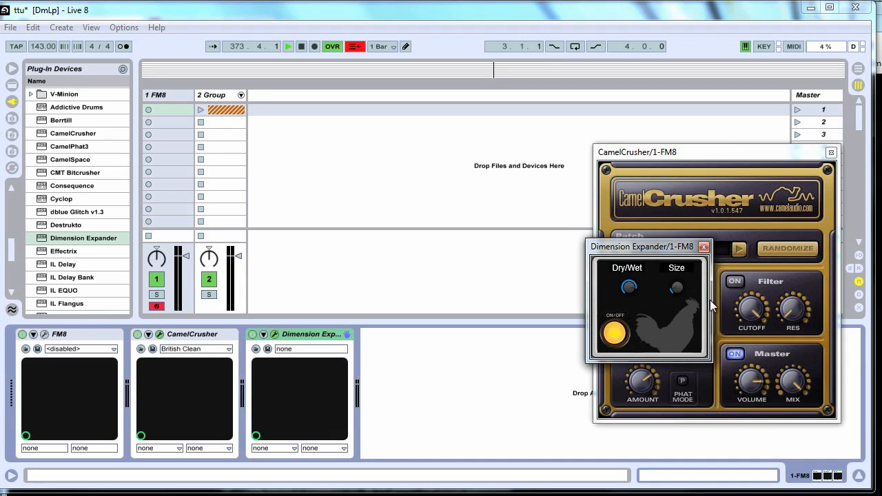
Close both effect windows and deactivate Dimension Expander and CamelCrusher on the FM8 track.
left_click(703, 247)
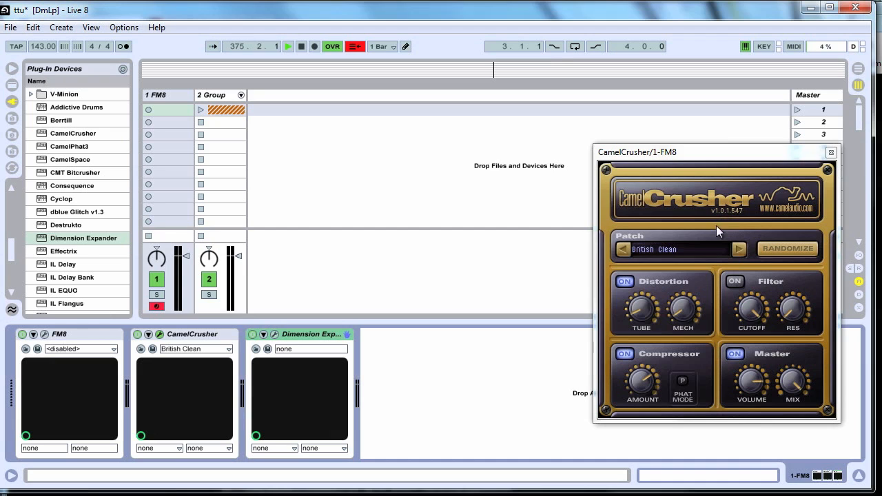
left_click(831, 154)
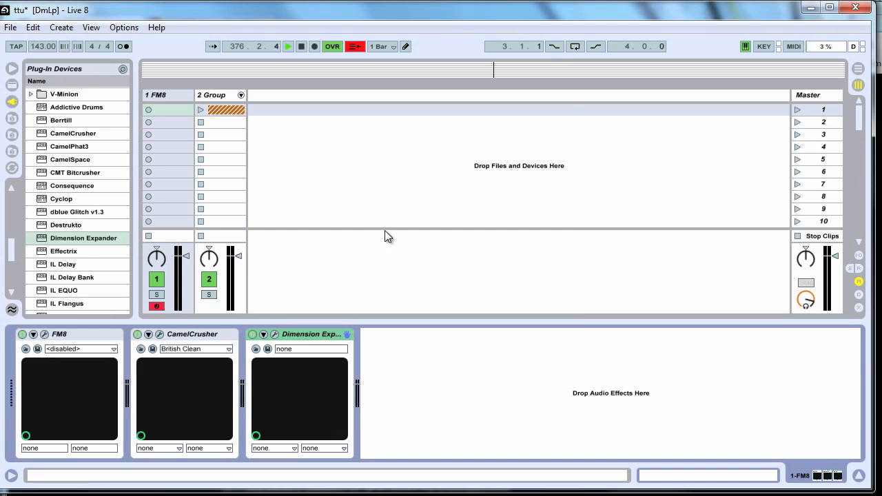
left_click(252, 335)
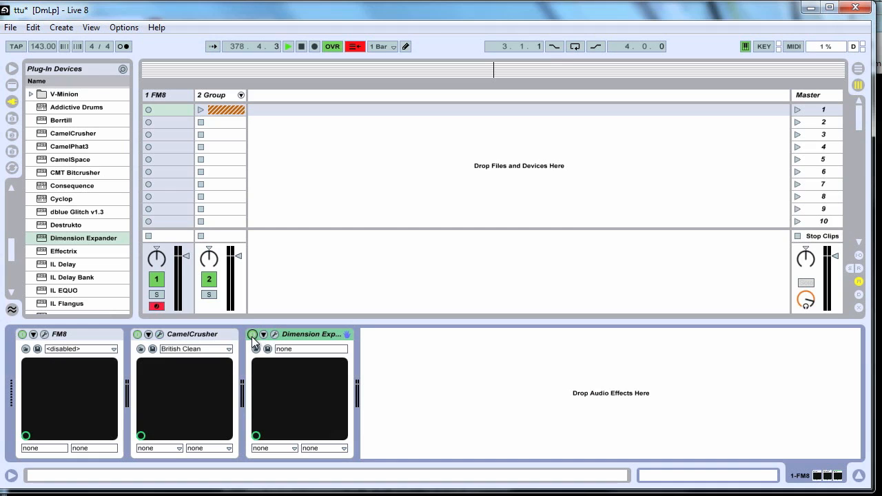
left_click(138, 335)
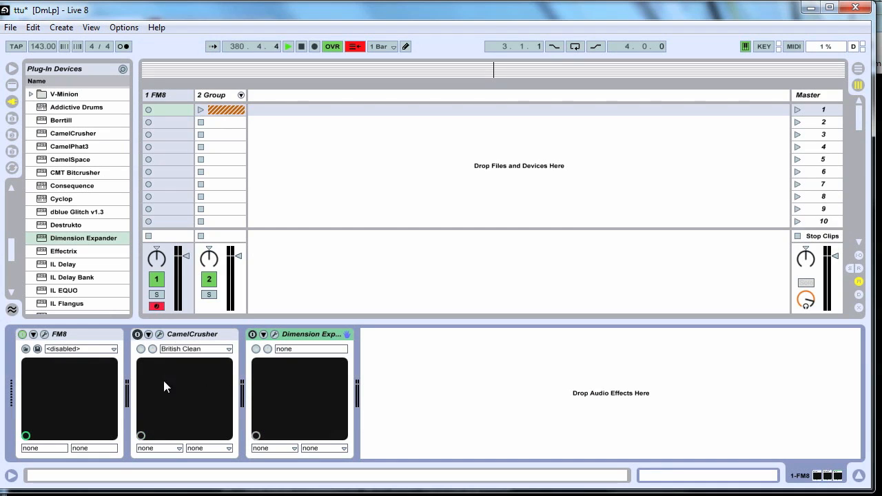
Open the FM8 plugin window, move it aside, and create a MIDI clip in the FM8 track's first slot.
left_click(44, 334)
left_click_drag(857, 201, 351, 73)
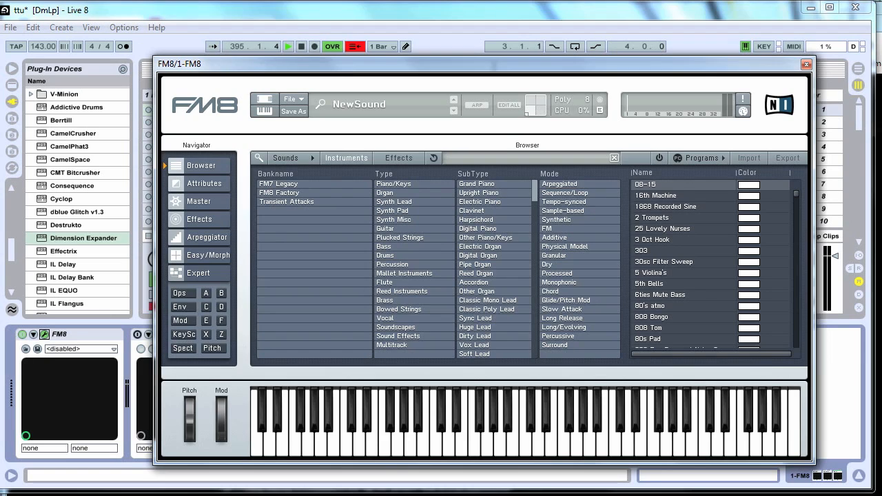
left_click_drag(475, 67, 881, 324)
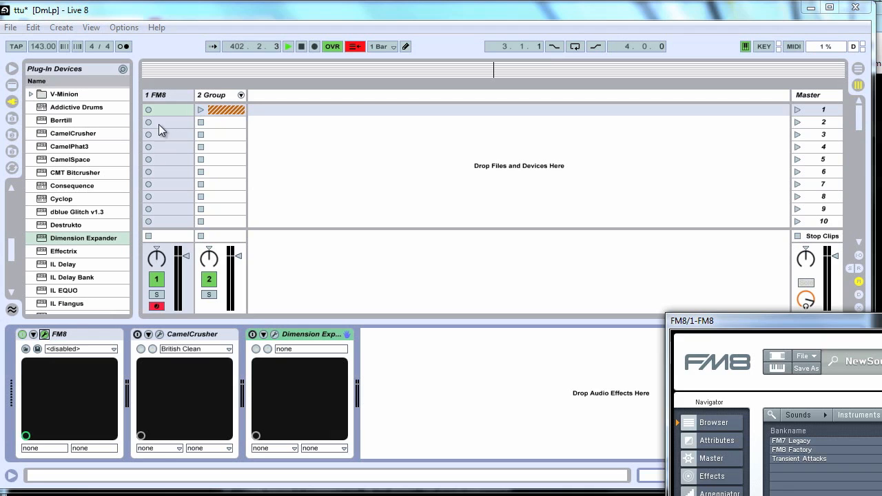
double_click(180, 111)
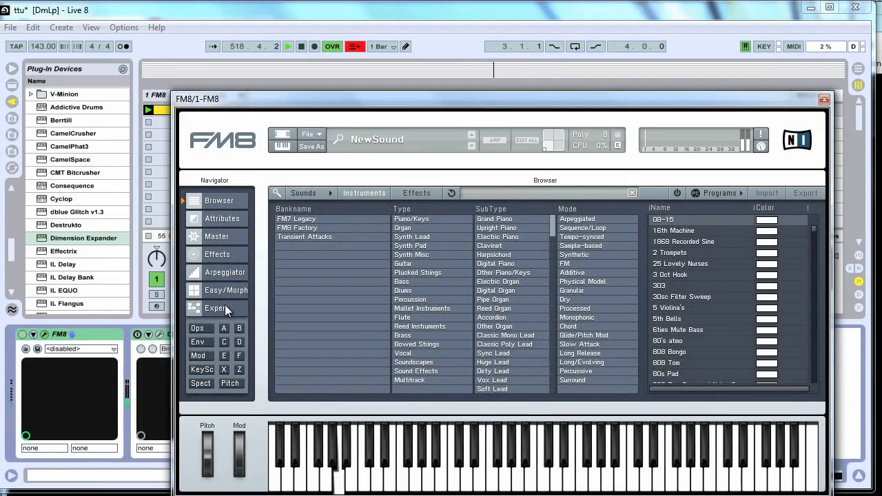
In FM8's expert FM matrix, send operator Z to the output at 100, route X into Z at 100, and remove F's output.
left_click(224, 307)
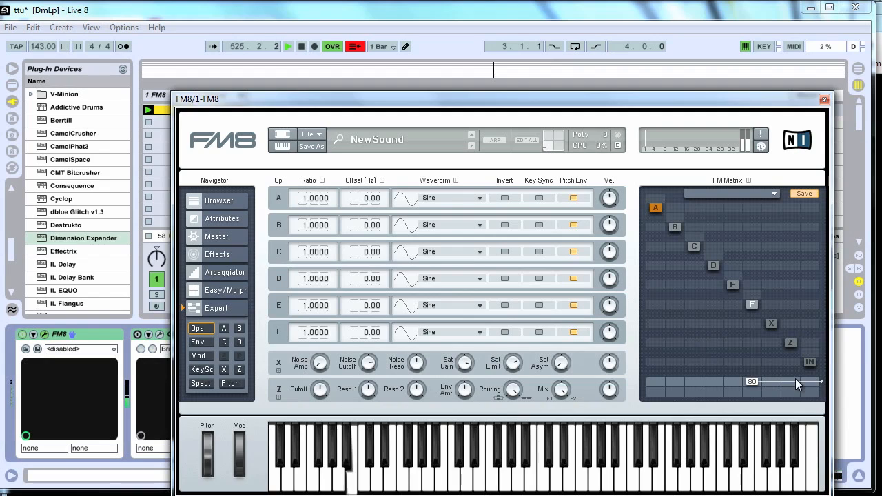
left_click_drag(793, 381, 803, 356)
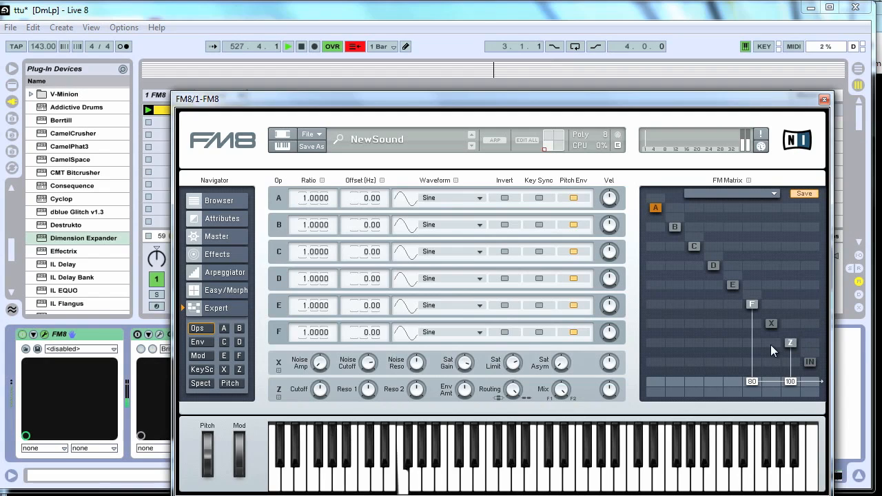
left_click_drag(772, 342, 774, 323)
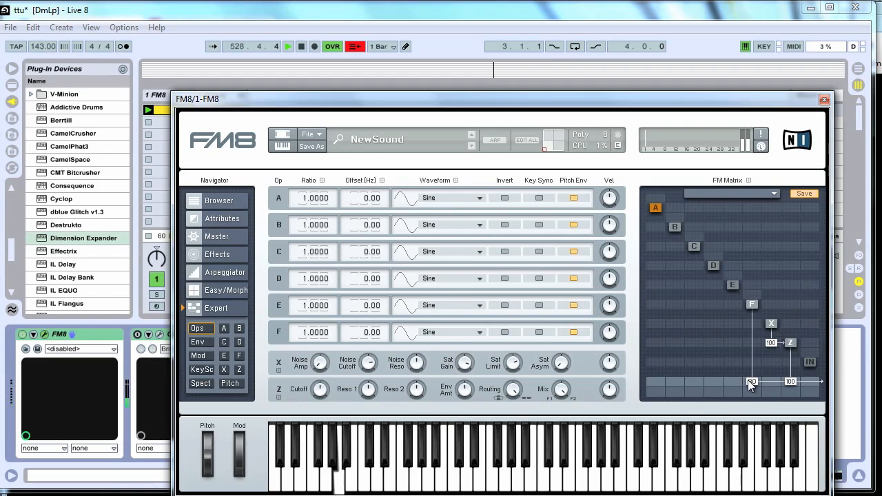
left_click_drag(750, 382, 751, 445)
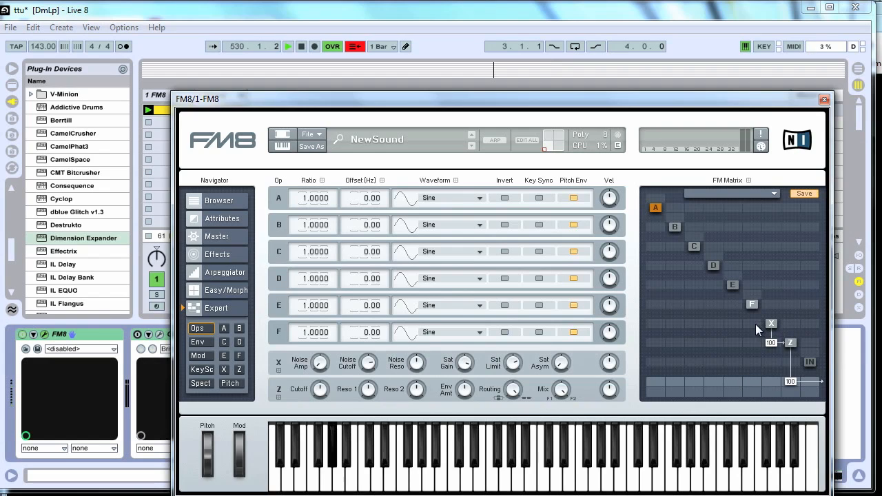
Route operator F into X at 100 in the FM matrix and reposition the FM8 window so the master track is visible.
left_click_drag(755, 324, 742, 303)
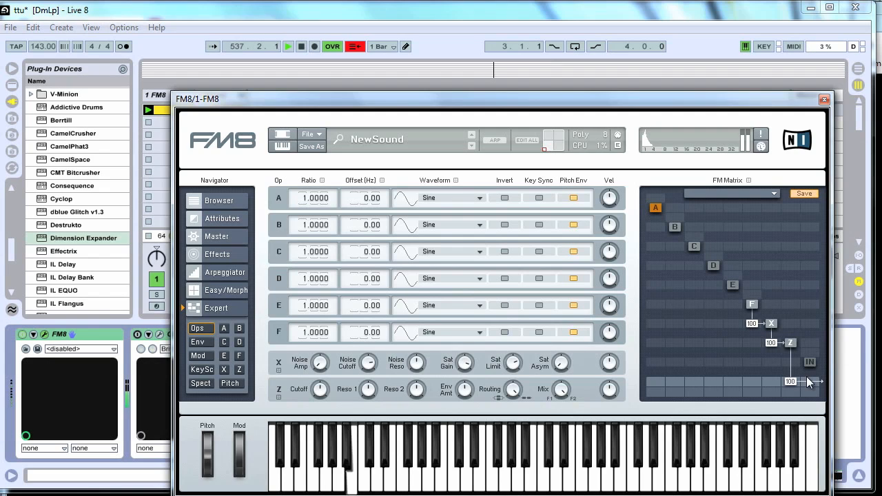
left_click_drag(483, 98, 690, 84)
left_click_drag(186, 256, 186, 285)
left_click_drag(662, 84, 414, 72)
Extend the FM matrix chain by routing operator E into F at 100 and operator D into E at 18.
left_click(749, 318)
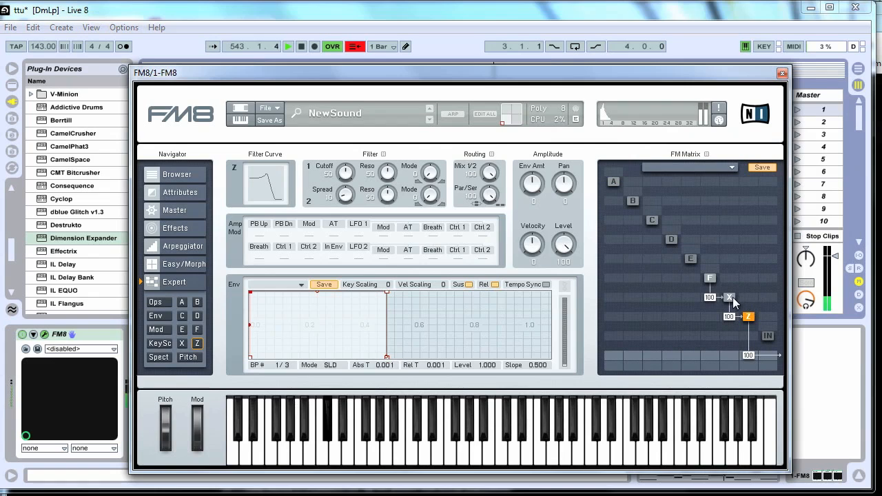
left_click(730, 297)
left_click(711, 278)
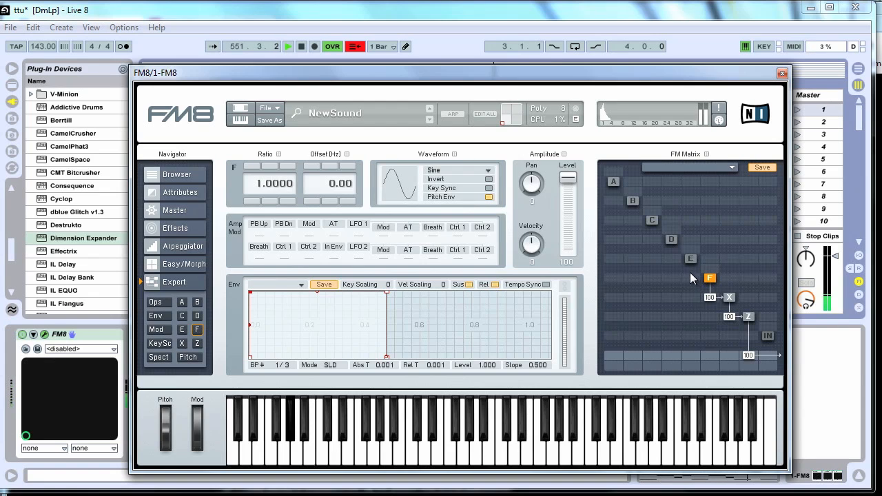
left_click_drag(697, 279, 706, 264)
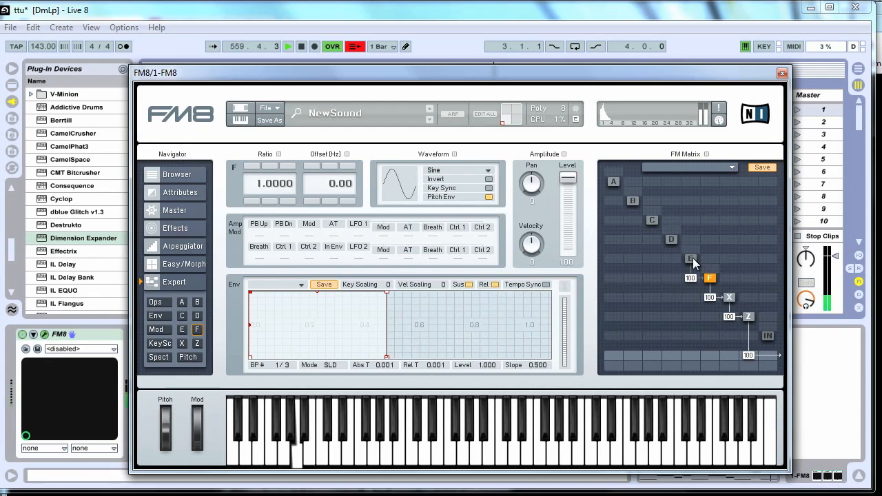
left_click_drag(674, 257, 678, 245)
In operator Z's filter settings, set filter 1's Cutoff to 0 and its Reso to 15.
left_click(731, 300)
left_click(748, 316)
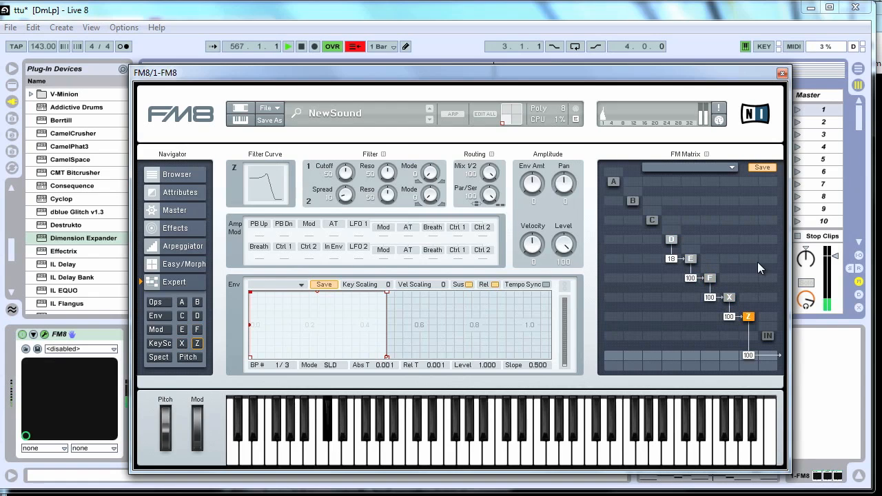
left_click(731, 299)
left_click(747, 319)
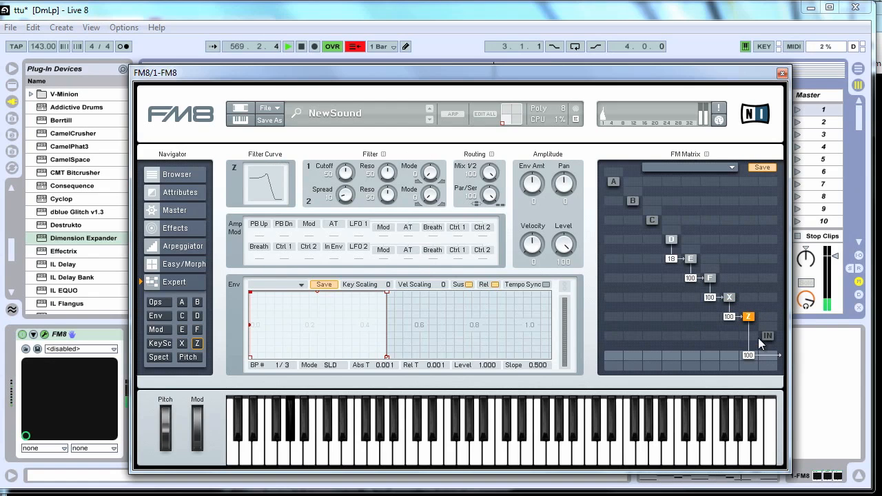
left_click_drag(346, 176, 358, 208)
left_click_drag(344, 176, 346, 224)
left_click_drag(389, 175, 387, 203)
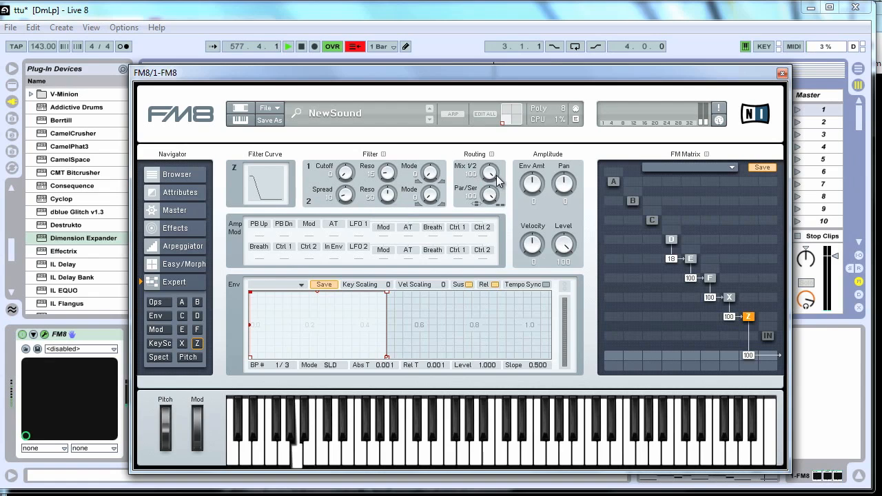
Set operator Z's Mix 1/2 and Par/Ser to 0, Spread to 100, filter 2's Reso to 31, and Env Amt to 100.
left_click_drag(490, 172, 512, 377)
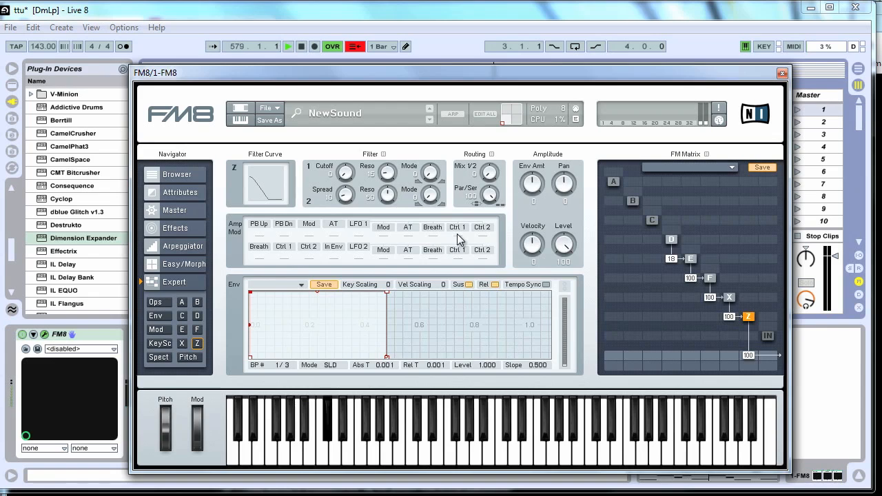
left_click_drag(489, 195, 491, 228)
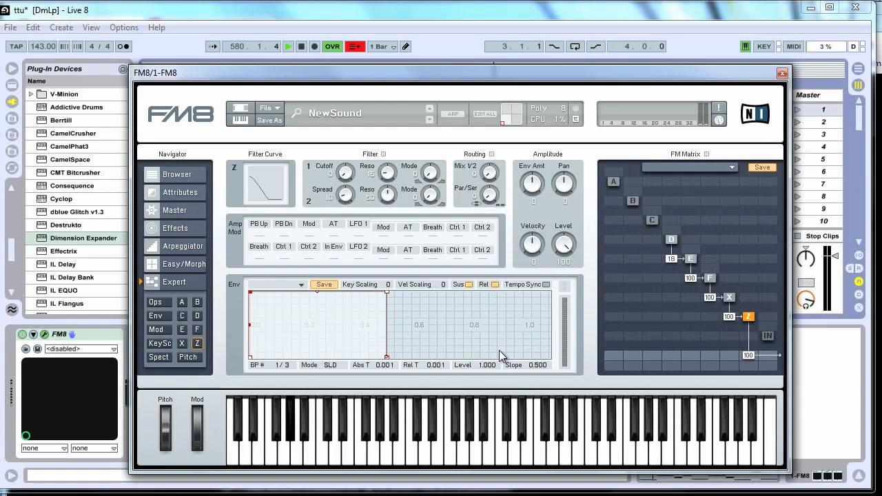
left_click_drag(345, 194, 389, 19)
left_click_drag(390, 199, 399, 208)
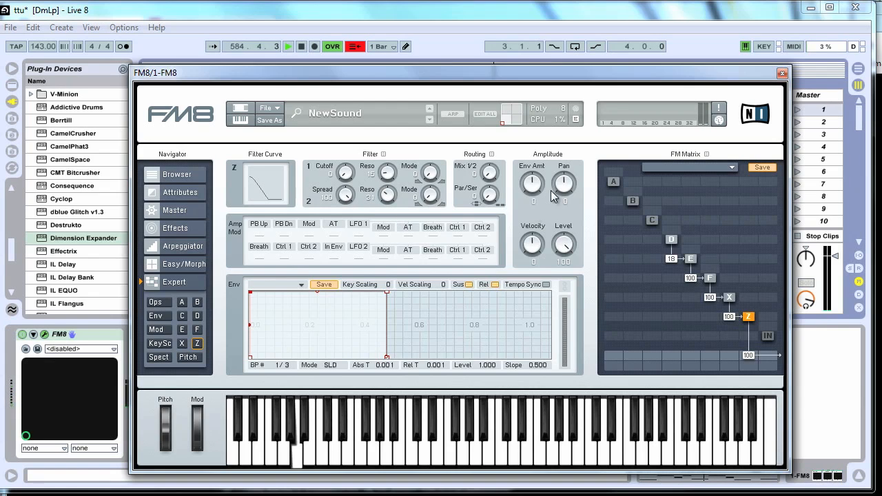
left_click_drag(524, 184, 570, 84)
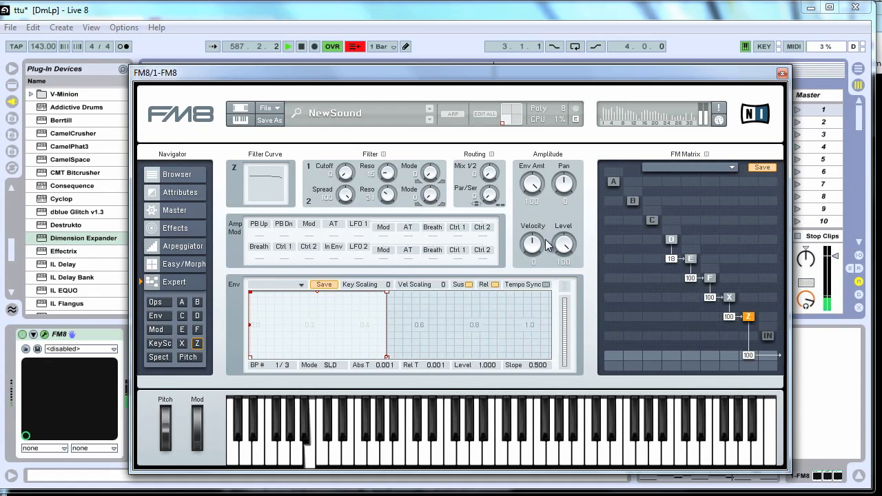
In operator X, set the saturator Level to 79 and reduce the noise Cutoff and Reso to 0.
left_click(728, 297)
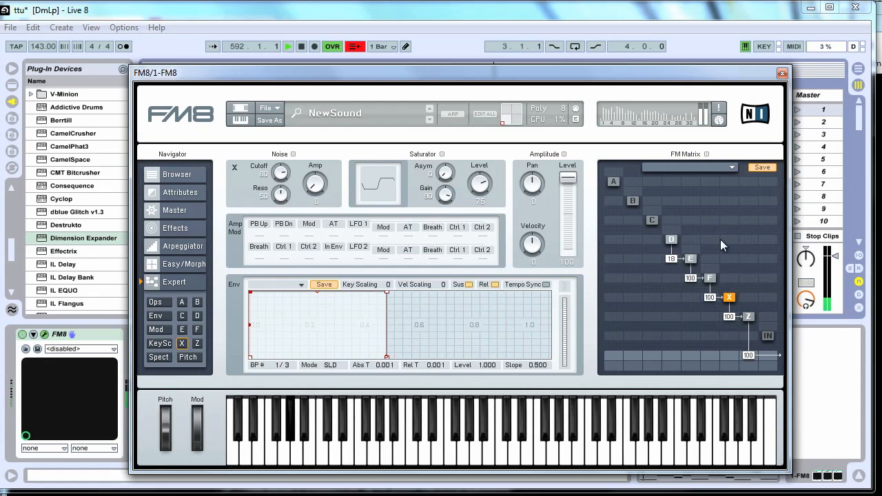
left_click_drag(478, 195, 477, 190)
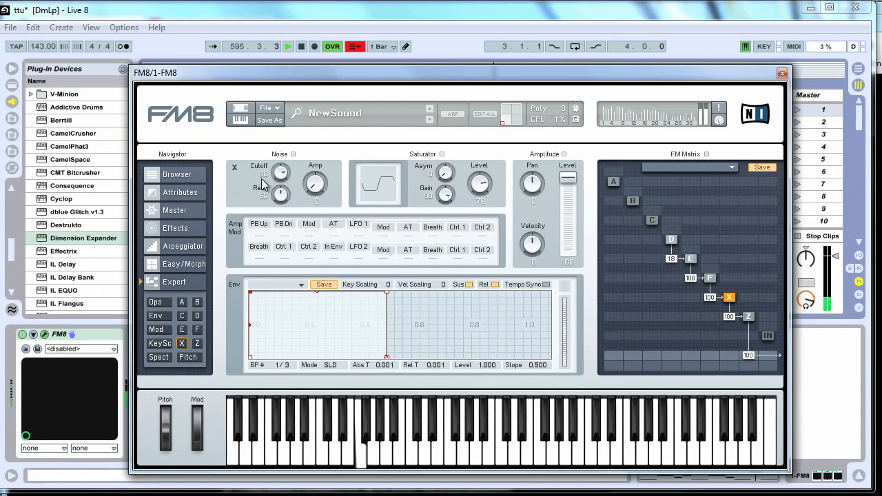
left_click_drag(282, 169, 305, 262)
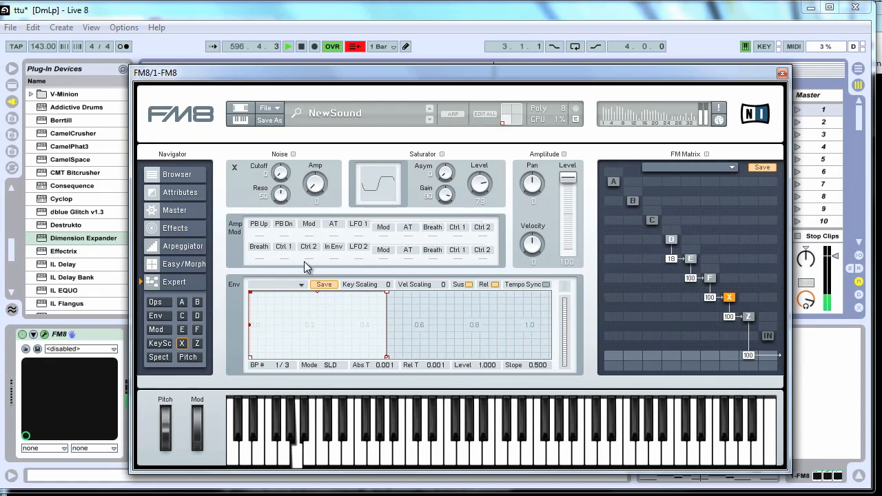
left_click_drag(298, 206, 292, 279)
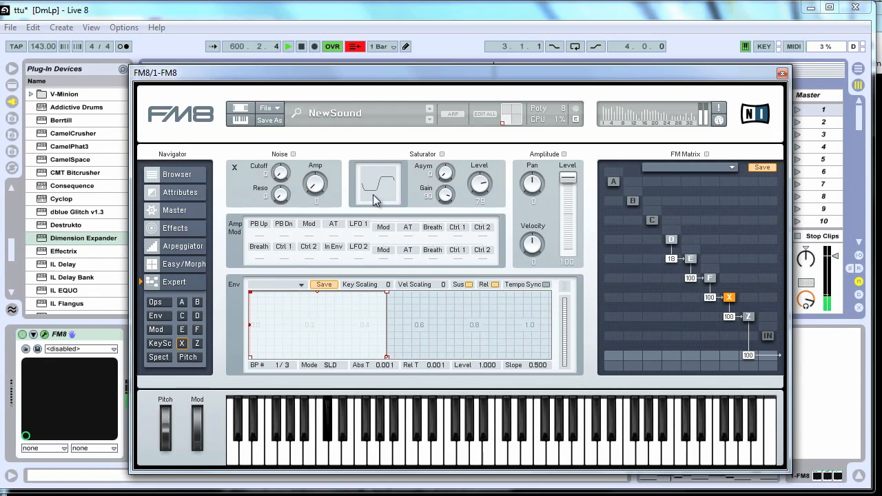
Lower operator X's saturator Level to 72 and its Gain to 55, keeping the amplitude Level at 100.
left_click_drag(481, 195, 483, 201)
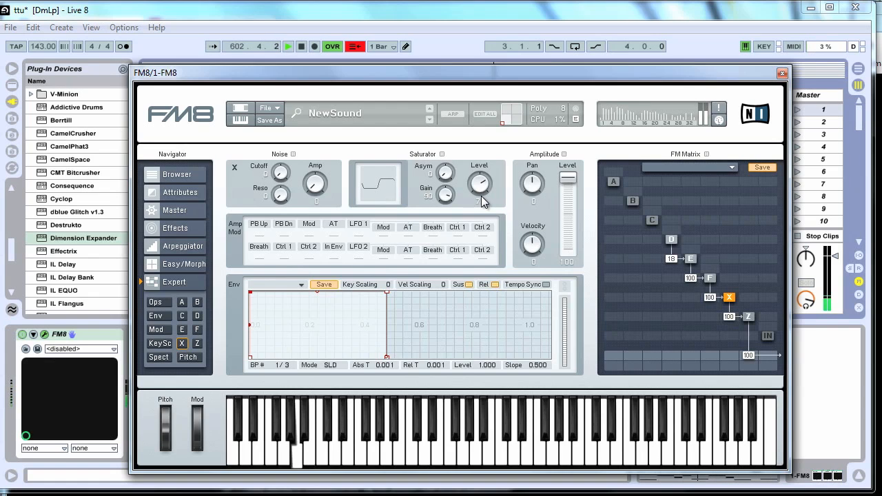
left_click_drag(443, 198, 451, 225)
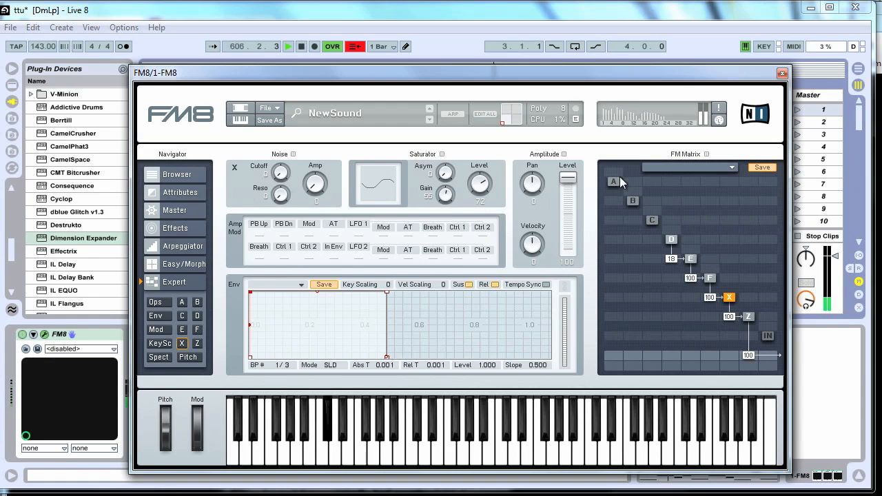
left_click_drag(568, 178, 591, 133)
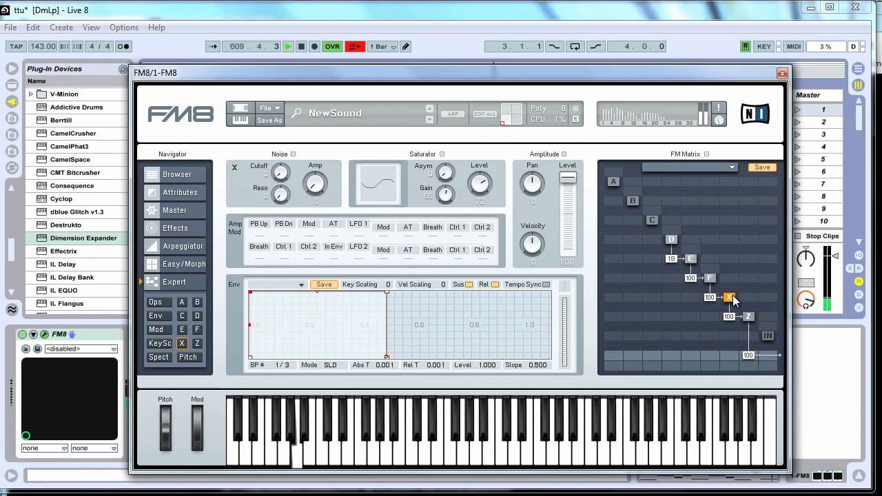
In the overview of all operators, set operator E's waveform to Triangle and operator D's waveform to Square.
left_click(711, 280)
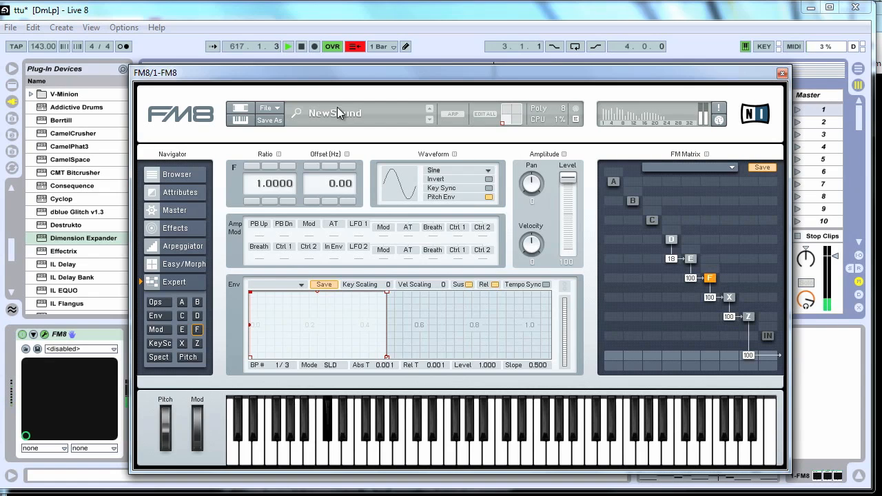
left_click(156, 302)
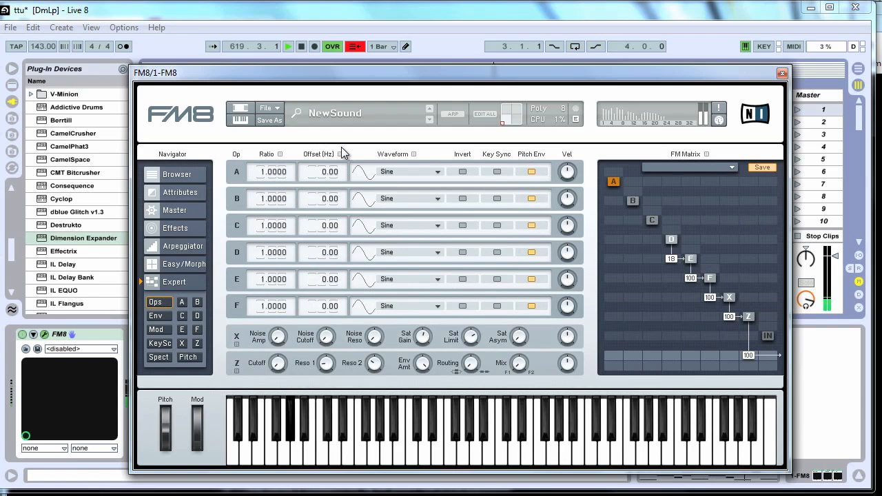
left_click(417, 278)
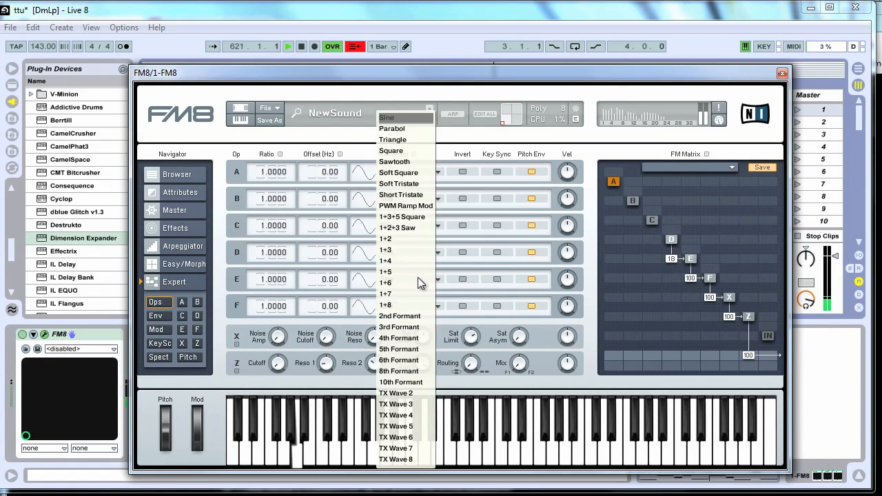
left_click(402, 142)
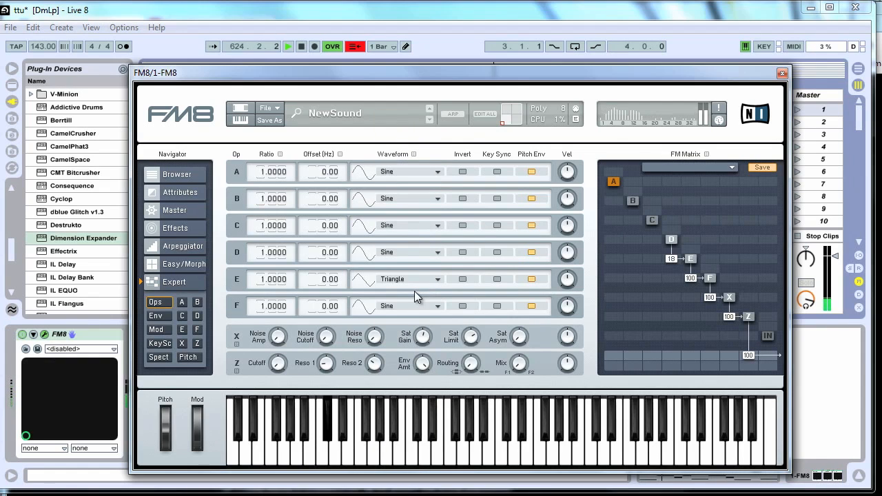
left_click(406, 255)
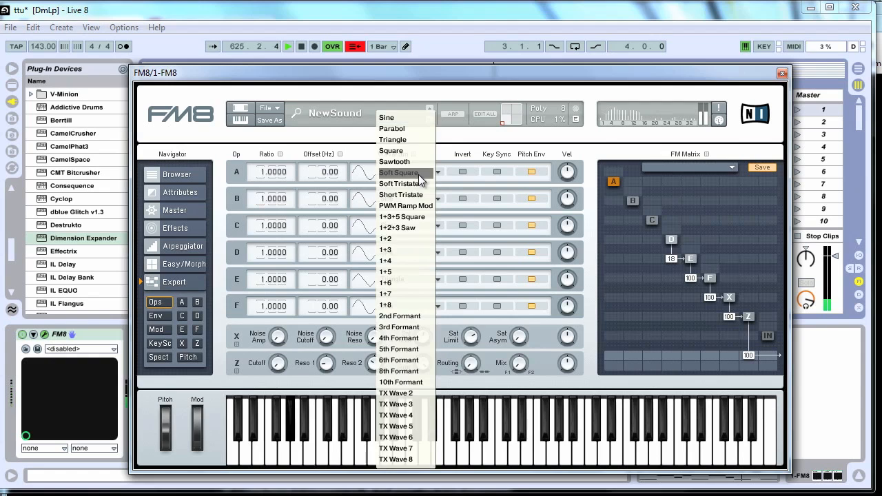
left_click(410, 155)
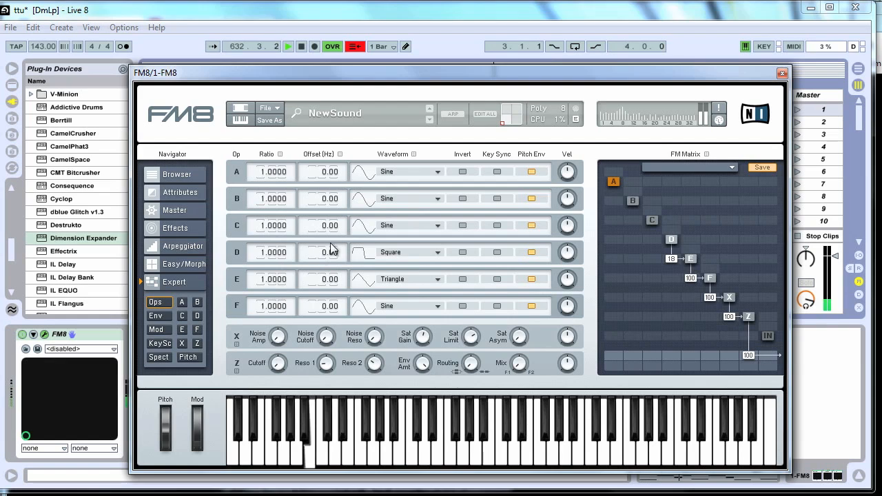
Set operator D's frequency offset to 3.00 Hz and its ratio to 14.77.
mouse_move(322, 248)
left_mouse_down()
mouse_move(345, 255)
mouse_move(331, 253)
mouse_move(339, 246)
left_mouse_up()
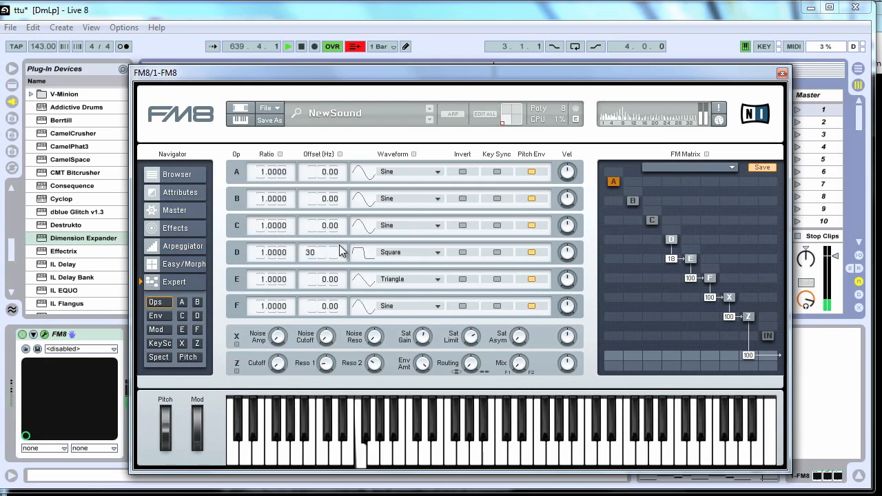
key("Return")
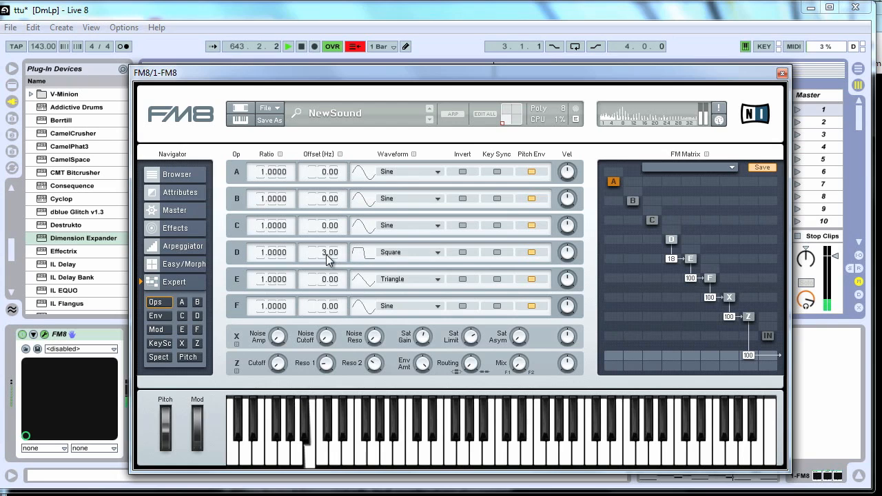
left_click(264, 256)
type("14")
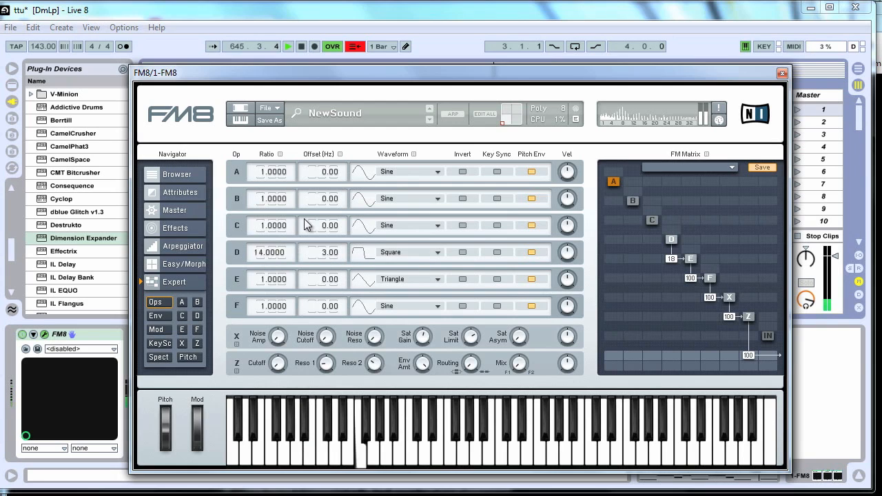
type(".77")
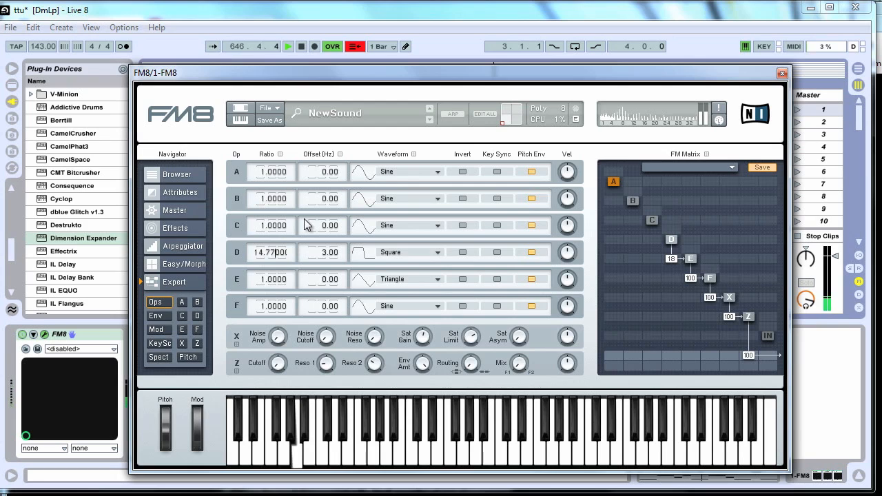
Set operator E's frequency ratio to 0.5.
left_click_drag(270, 280, 270, 283)
double_click(269, 282)
type(".5")
key("Return")
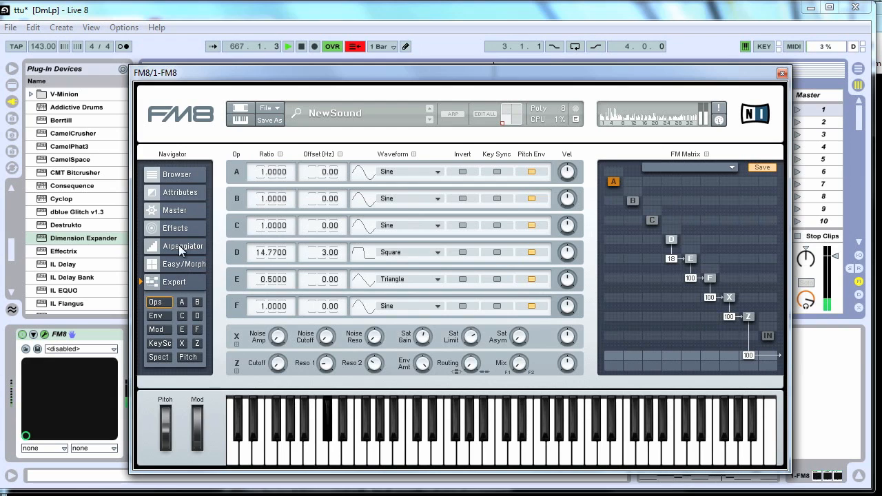
In the envelope overview, lengthen operator Z's attack to 0.116 at full level.
left_click(156, 317)
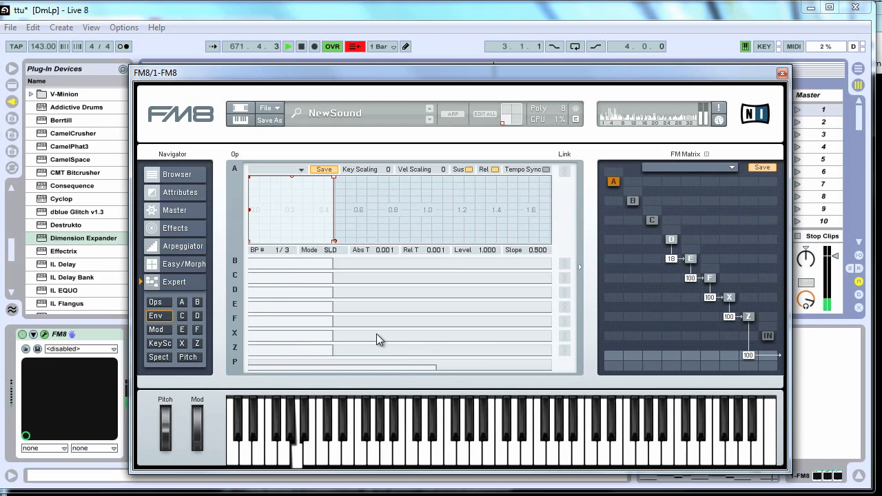
left_click(271, 347)
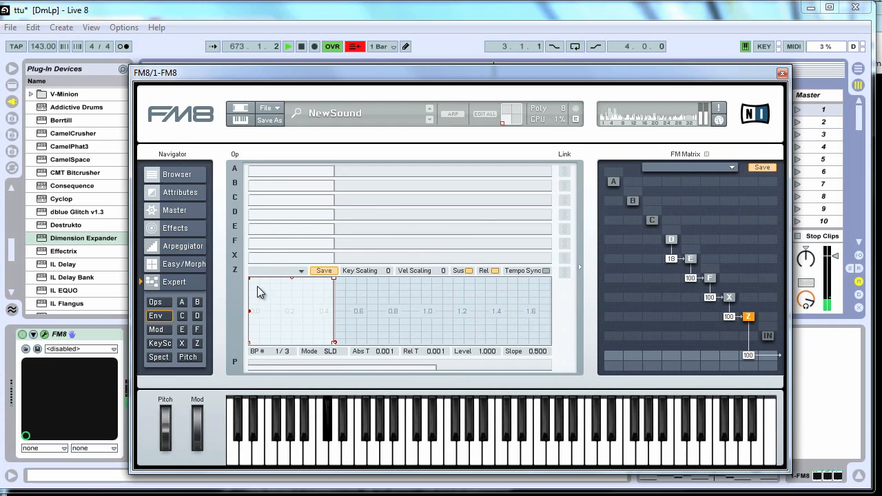
left_click_drag(250, 280, 275, 277)
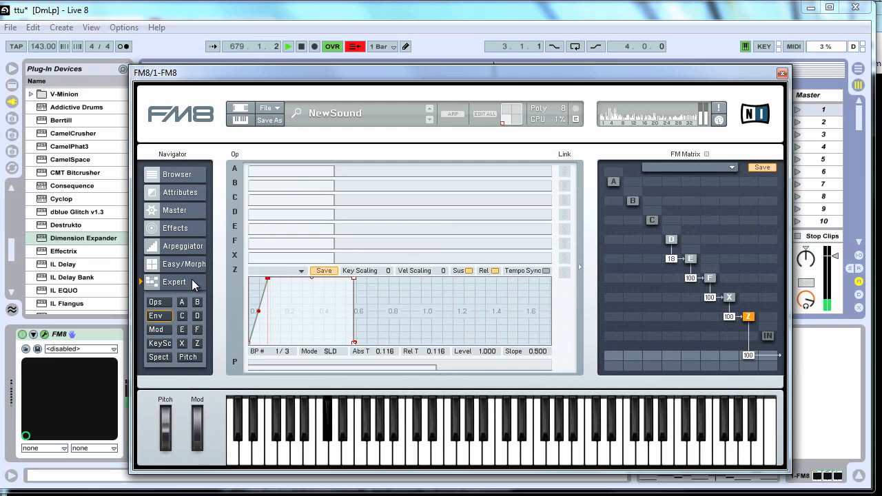
Lengthen operator E's envelope attack to 0.456 at full level and fit the envelope to the display.
left_click(255, 232)
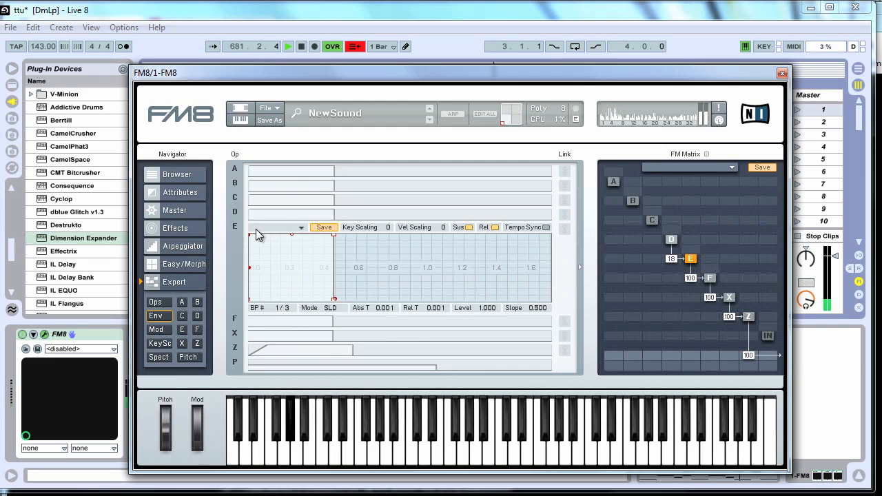
left_click_drag(250, 235, 329, 240)
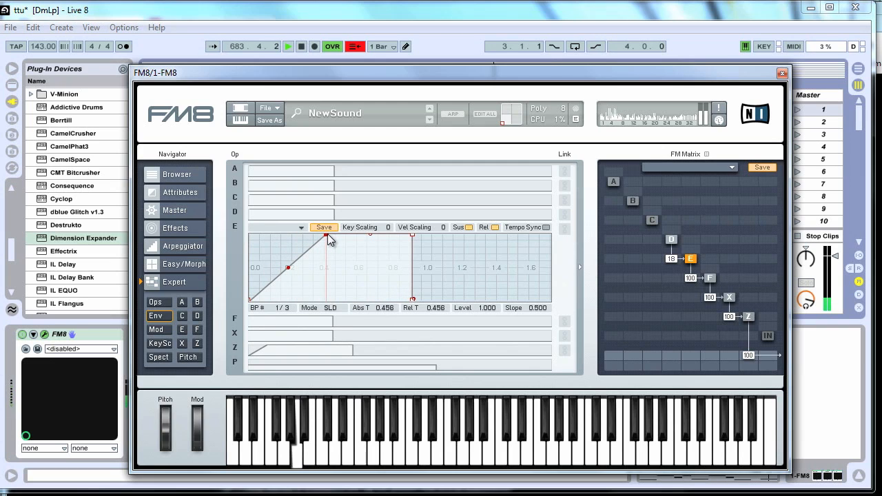
double_click(412, 237)
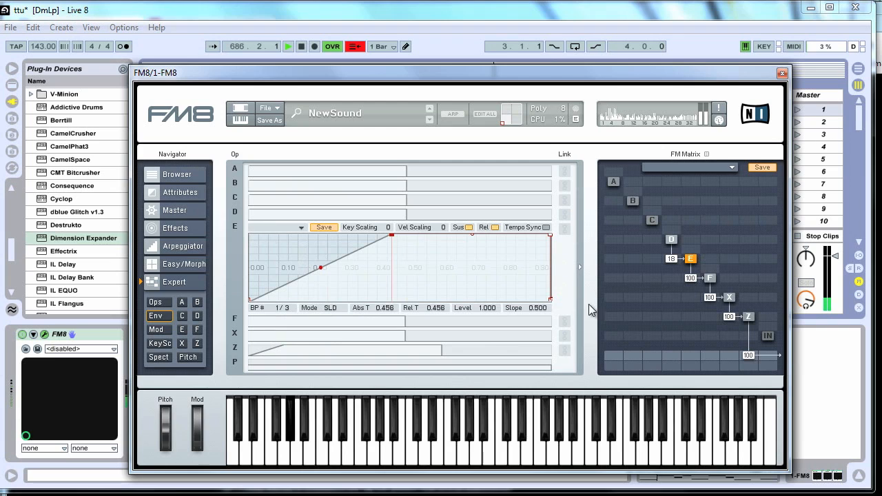
Lower the sustain point of operator E's envelope to level 0.505 at 0.948.
left_click(276, 321)
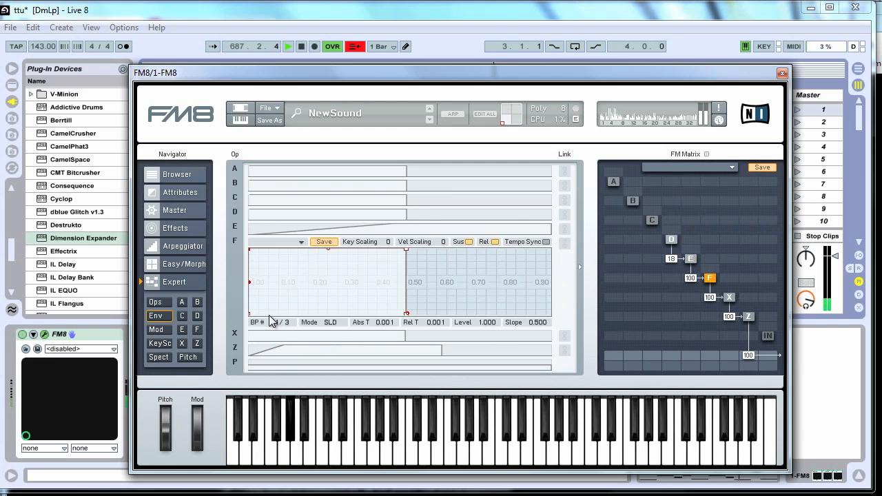
left_click(371, 230)
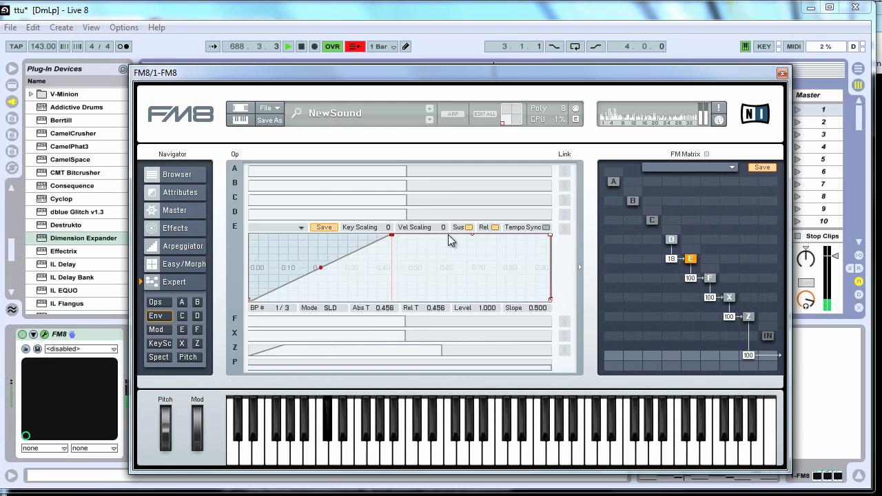
left_click(551, 235)
left_click_drag(550, 235, 550, 269)
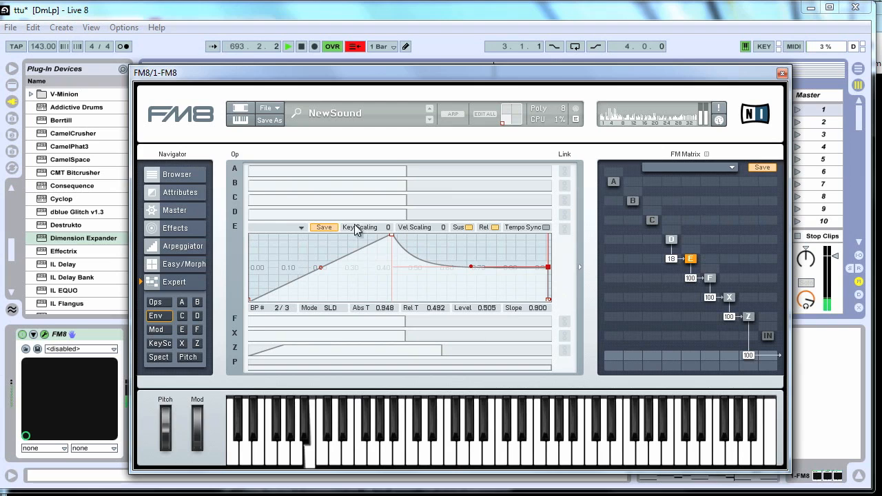
Give operator D's envelope a short sloped attack and set its sustain point to level 0.742 at 0.589.
left_click(252, 214)
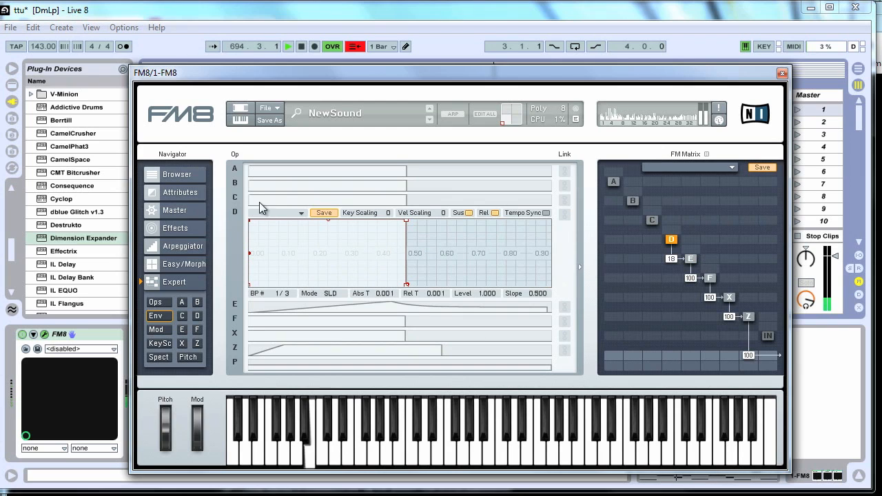
left_click_drag(251, 224, 273, 220)
left_click(431, 223)
left_click_drag(432, 223, 435, 237)
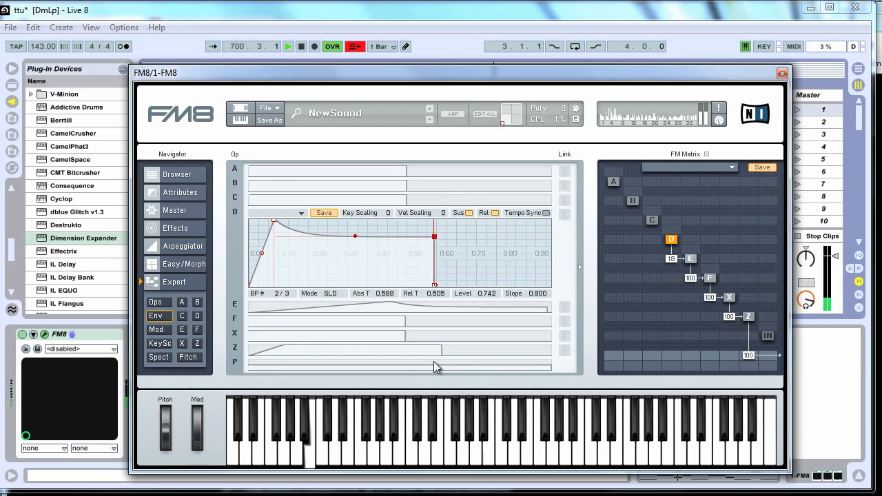
Shorten operator Z's envelope attack to 0.001 at full level.
left_click(303, 354)
left_click_drag(282, 278, 240, 272)
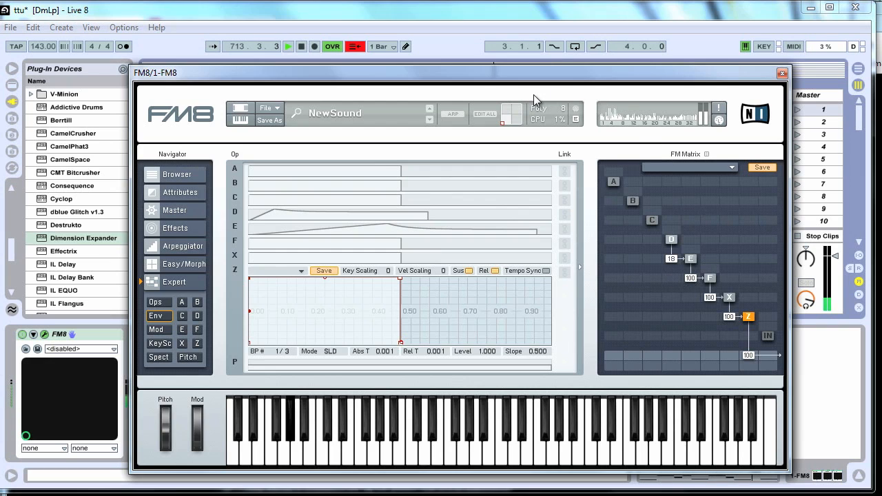
Move the synth window aside and raise the FM8 track's volume to 6.0 dB.
left_click_drag(528, 71, 686, 90)
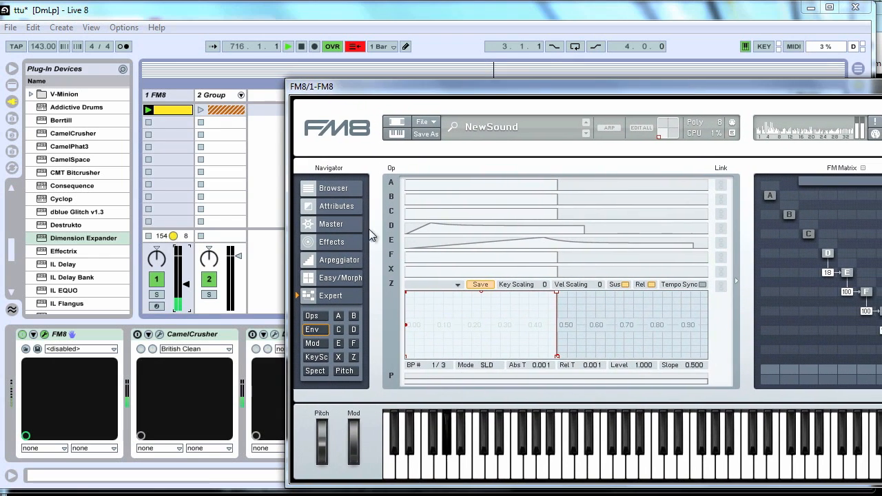
left_click_drag(186, 279, 182, 276)
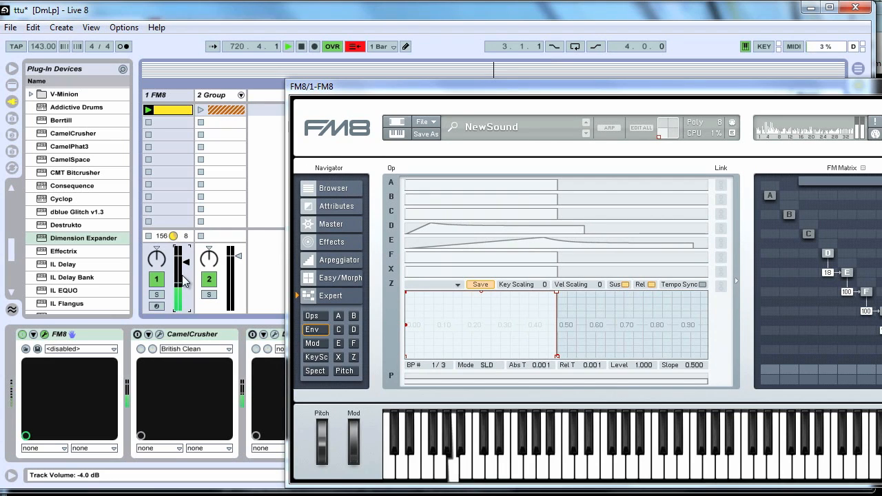
left_click_drag(183, 277, 184, 267)
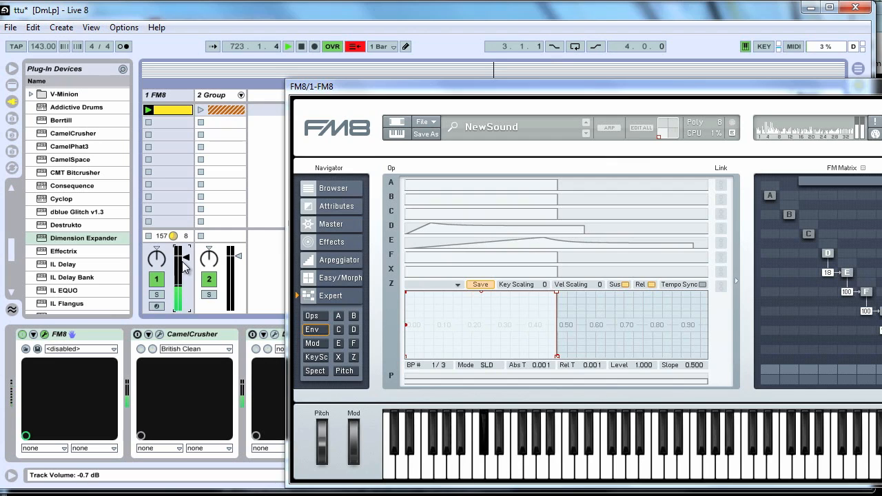
left_click_drag(184, 268, 189, 251)
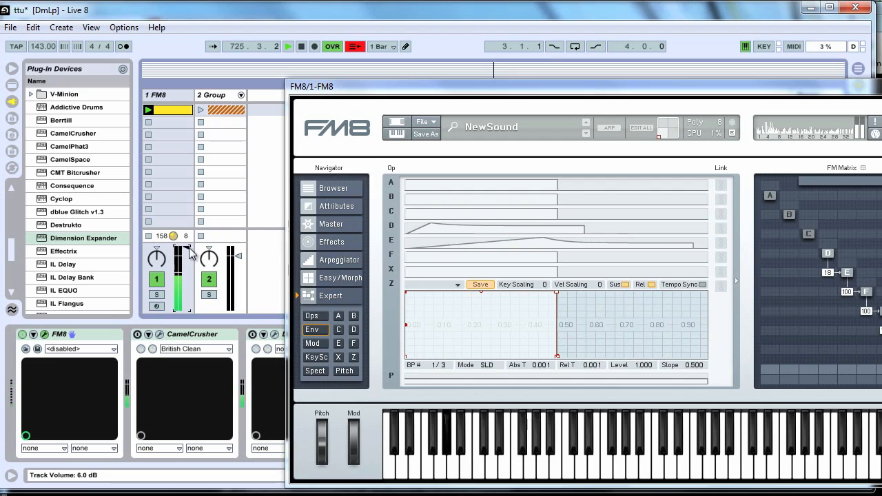
Enable the CamelCrusher and Dimension Expander devices and set the FM8 track's volume to 0.6 dB.
left_click_drag(401, 98, 845, 429)
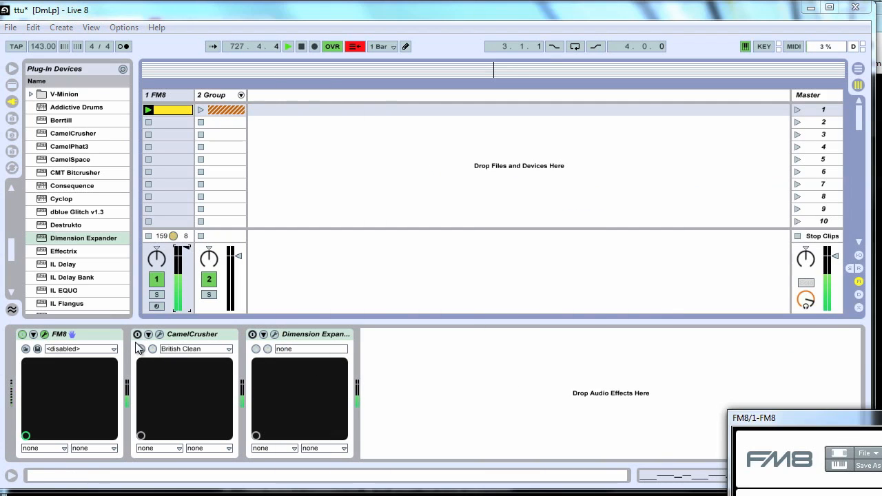
left_click(252, 334)
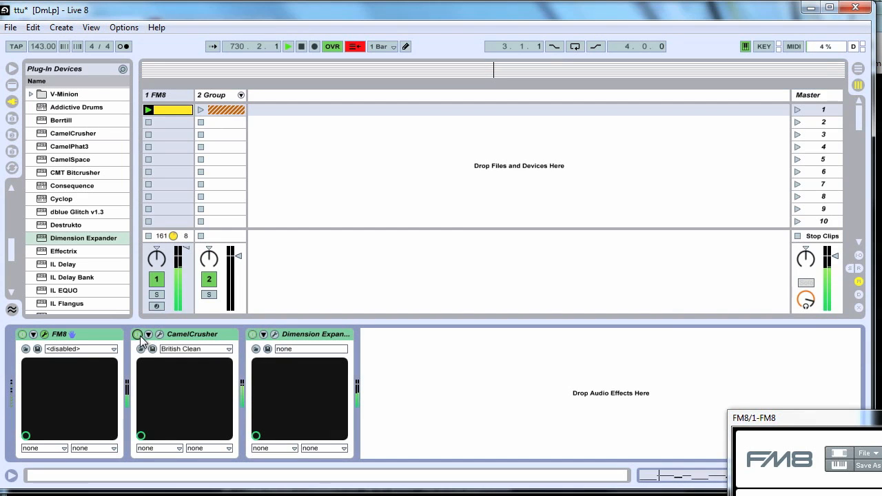
left_click(185, 254)
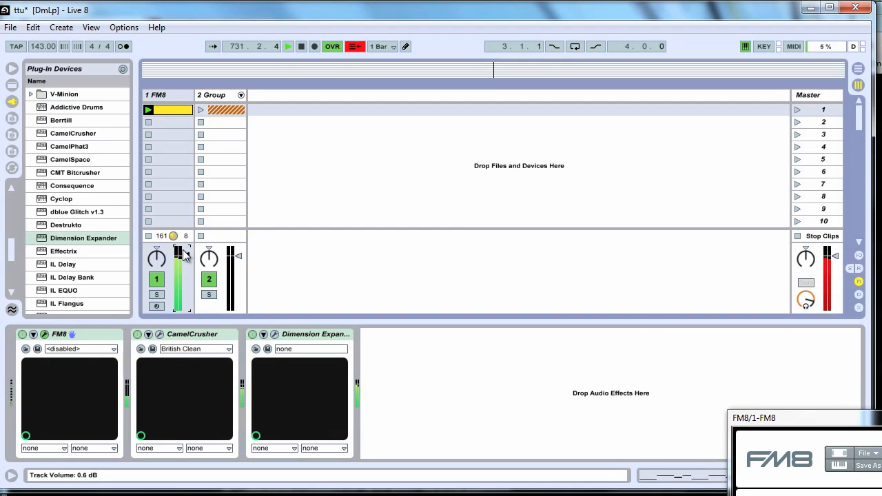
Bring the synth window back and, in the FM matrix, route operator X into D at 13 and F into Z at 100.
left_click_drag(842, 422, 521, 262)
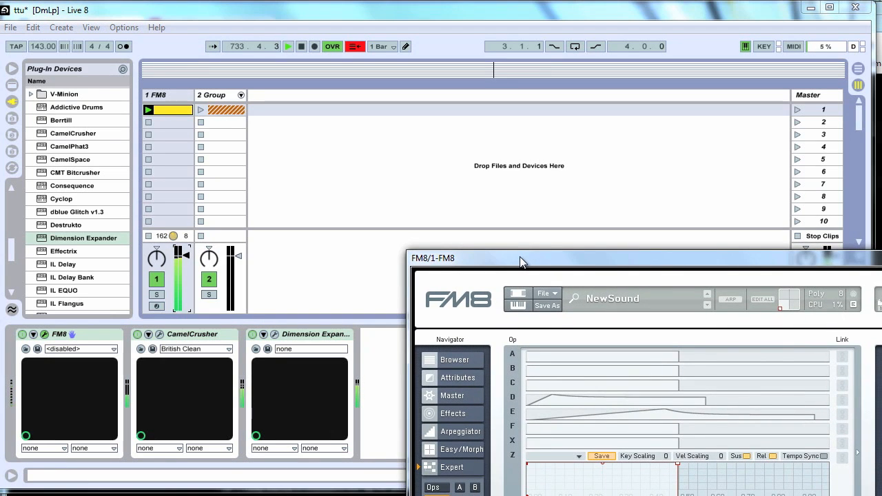
left_click_drag(519, 260, 230, 91)
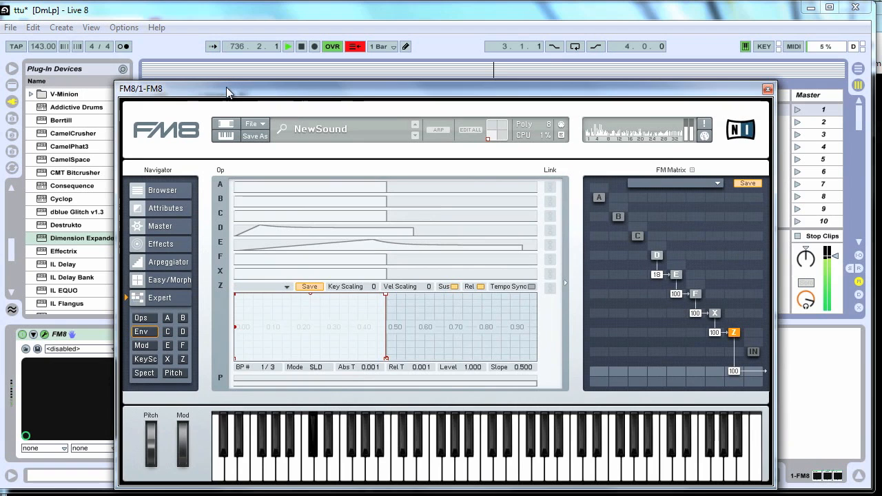
left_click_drag(230, 91, 277, 80)
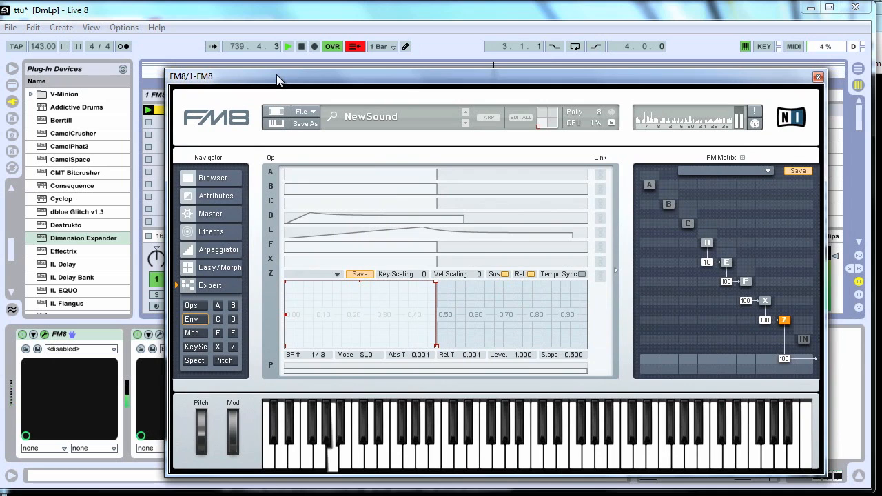
left_click_drag(278, 81, 236, 64)
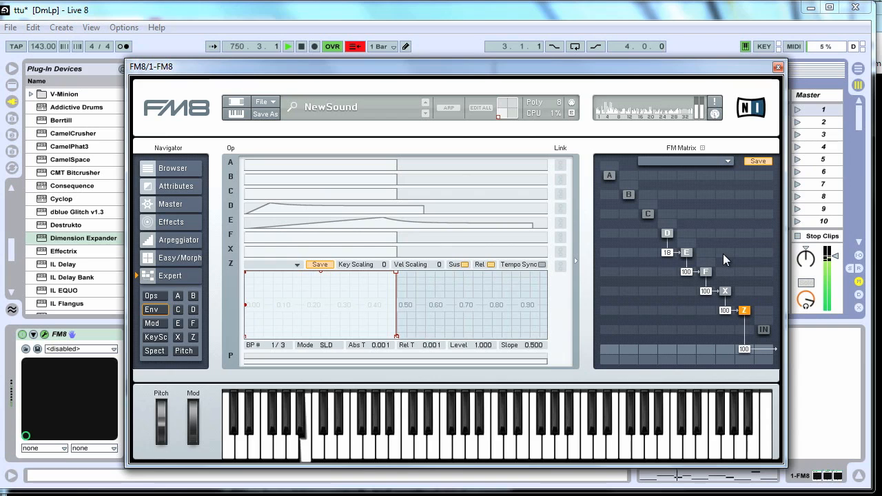
left_click_drag(726, 229, 737, 221)
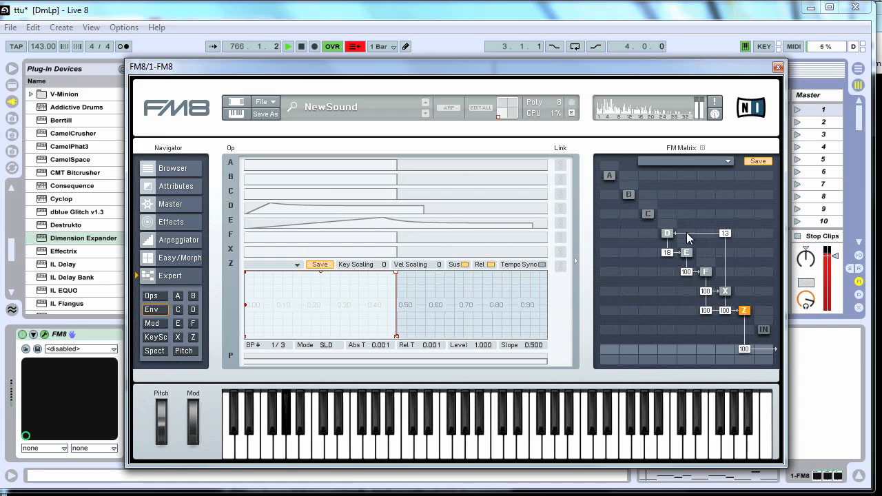
In the FM matrix, route operator E into D at 30, C at 29 and B at 48, and B into X at 69.
left_click_drag(690, 235, 704, 216)
left_click_drag(691, 205, 699, 193)
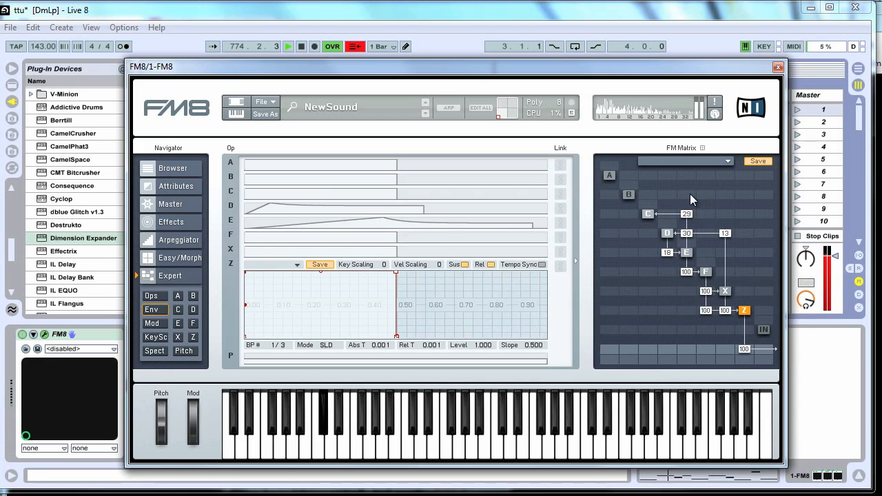
left_click_drag(690, 196, 701, 162)
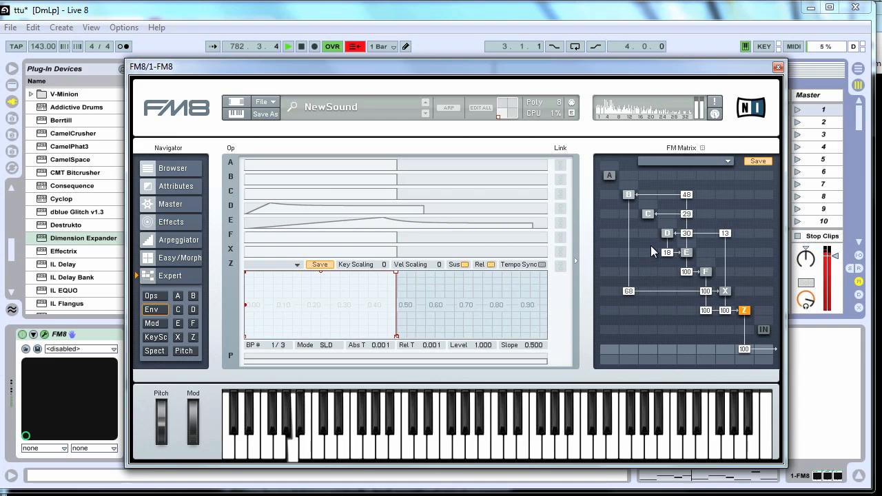
Set operator B's frequency ratio to 0.5 in the operator overview.
left_click(629, 195)
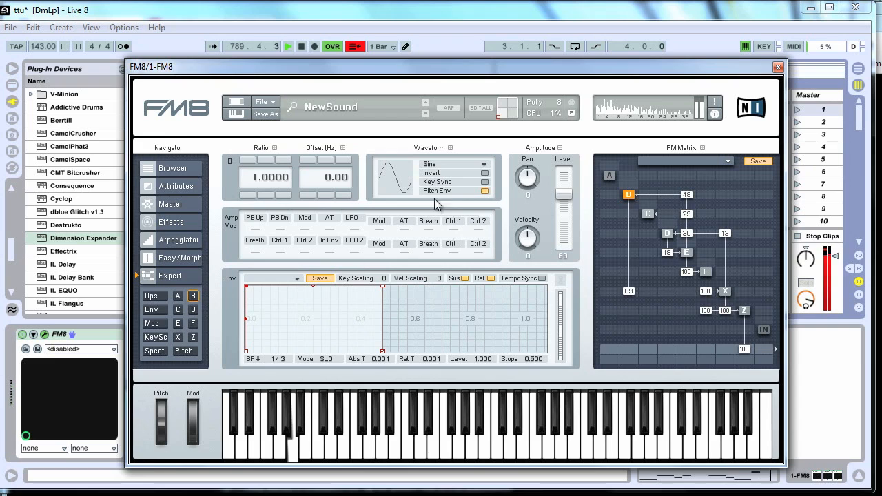
left_click(163, 296)
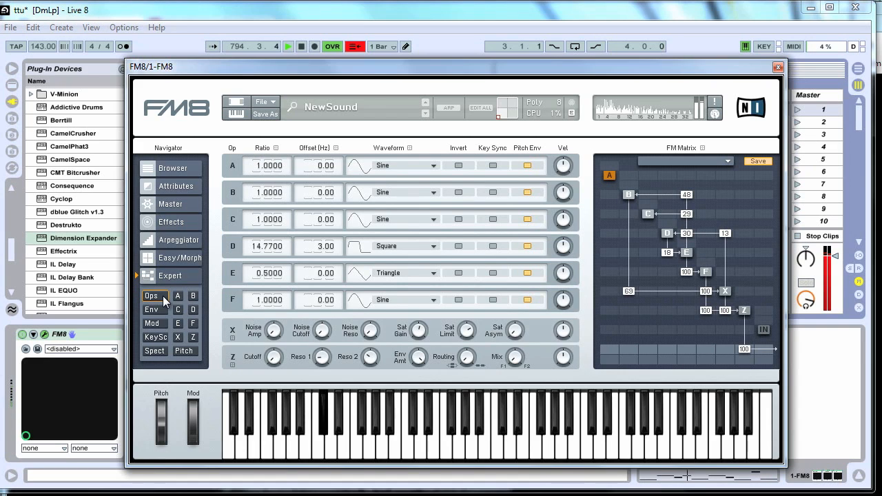
double_click(277, 187)
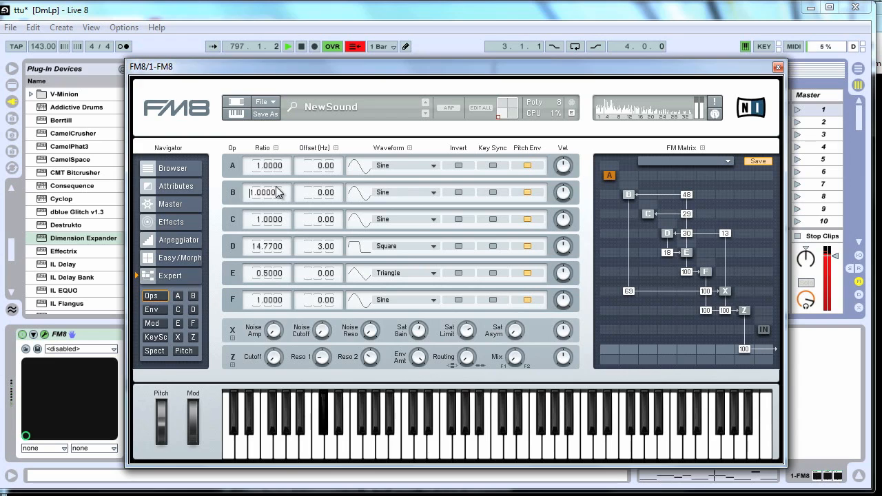
type(".5")
key("Return")
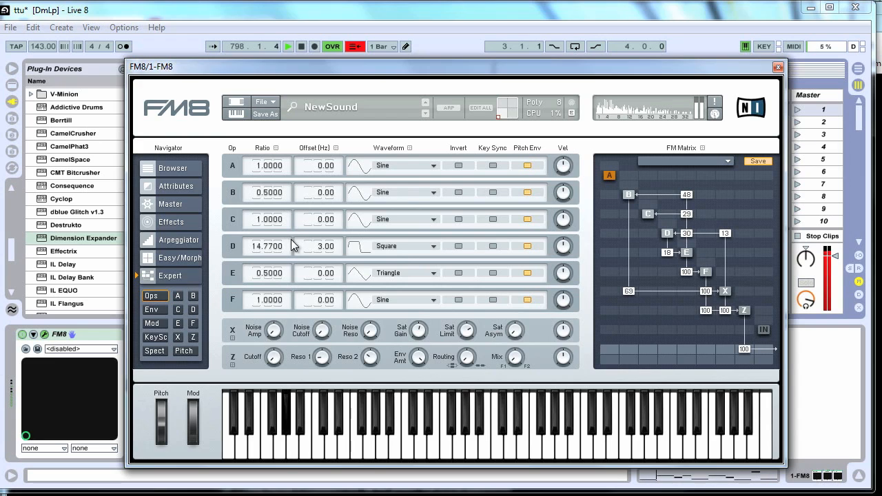
Set operator C's frequency offset to -50.40 Hz.
double_click(333, 218)
type("-50")
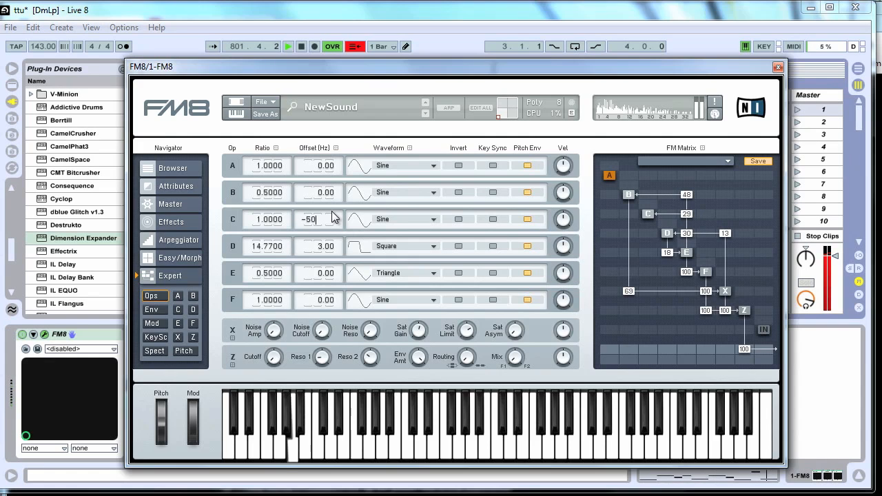
type(".4")
key("Return")
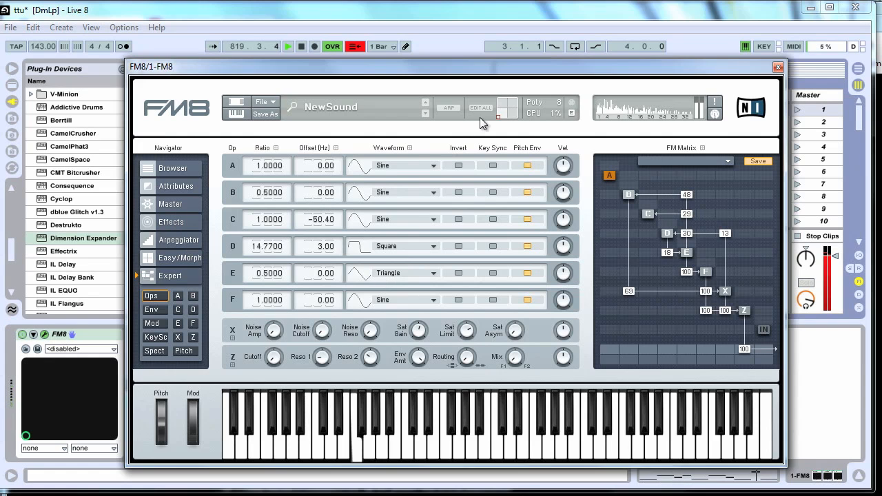
Save the sound as Yoi in the shared FM8 sounds folder.
left_click(273, 116)
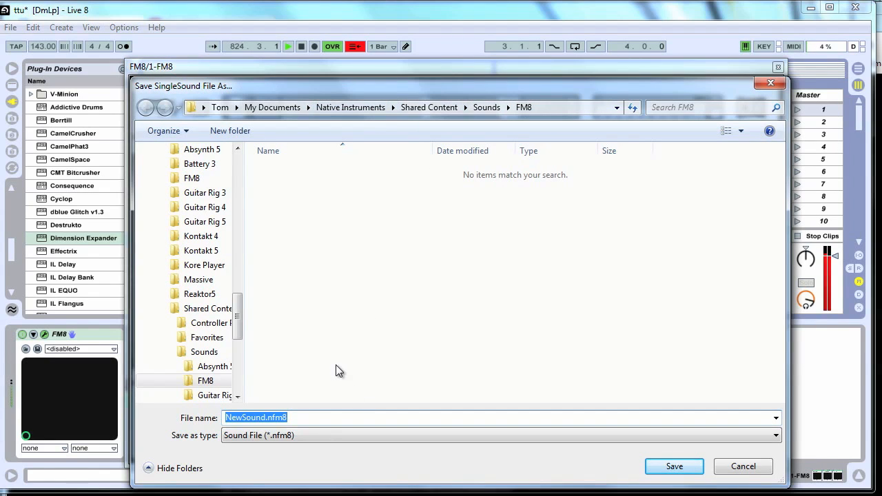
type("Yoi")
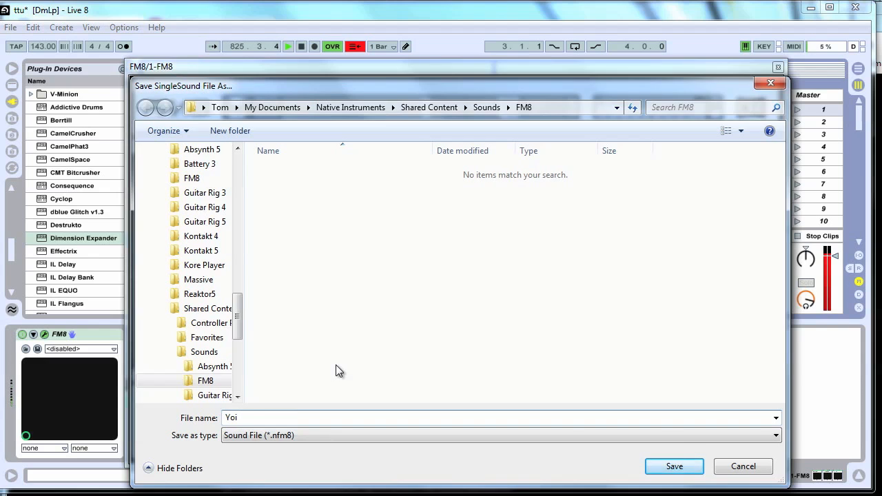
key("Return")
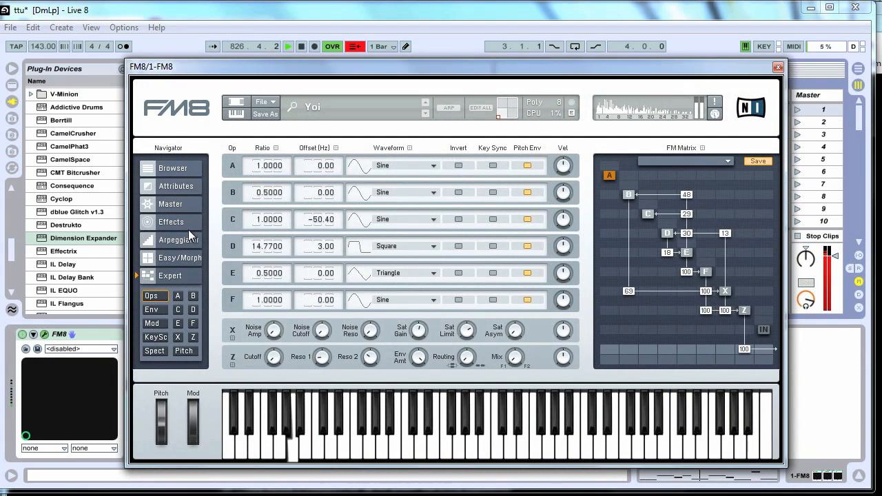
Look through the synth's sound folders, including FM7 Legacy, Transient Attacks, My Favorites and My FM8, for the saved sound.
left_click(179, 168)
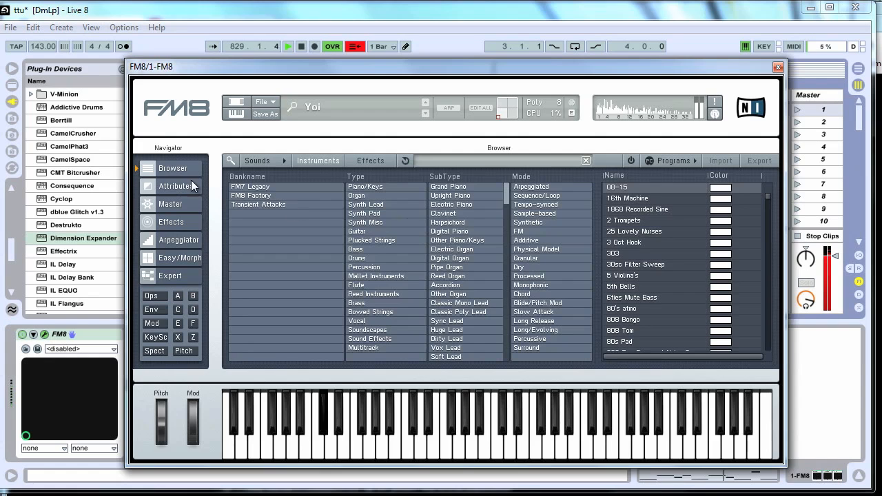
left_click(259, 161)
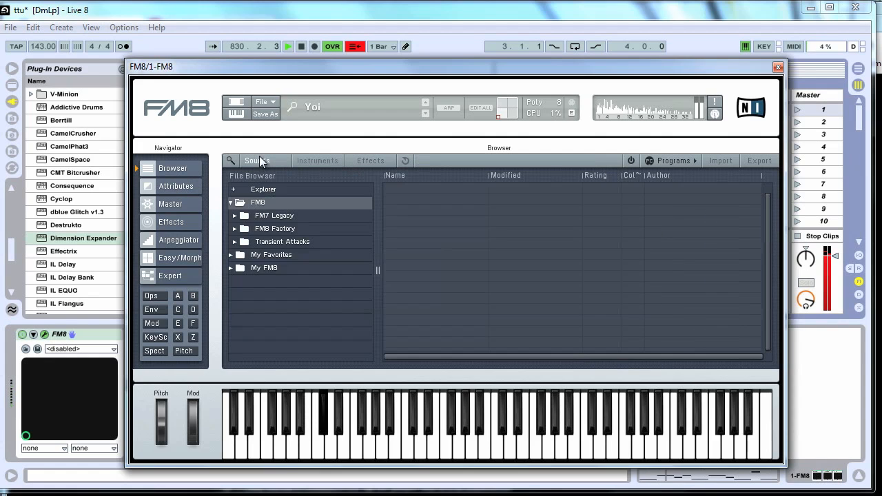
left_click(284, 217)
left_click(289, 242)
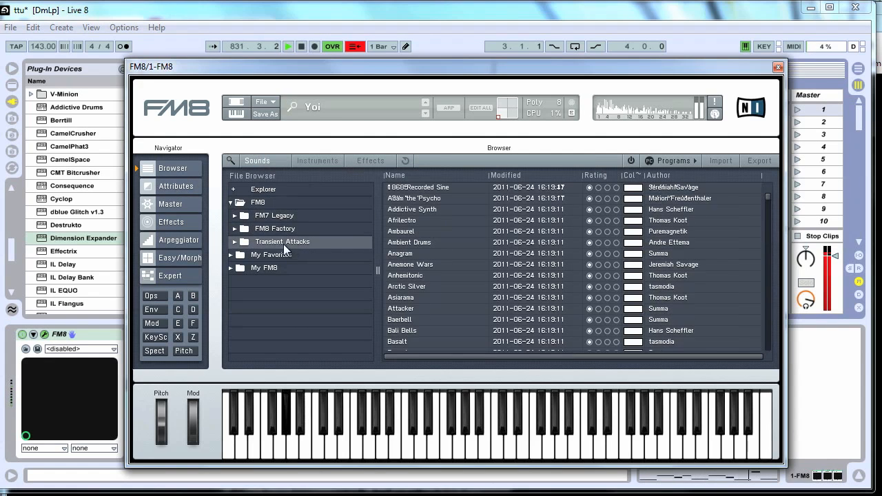
left_click(281, 254)
left_click(255, 268)
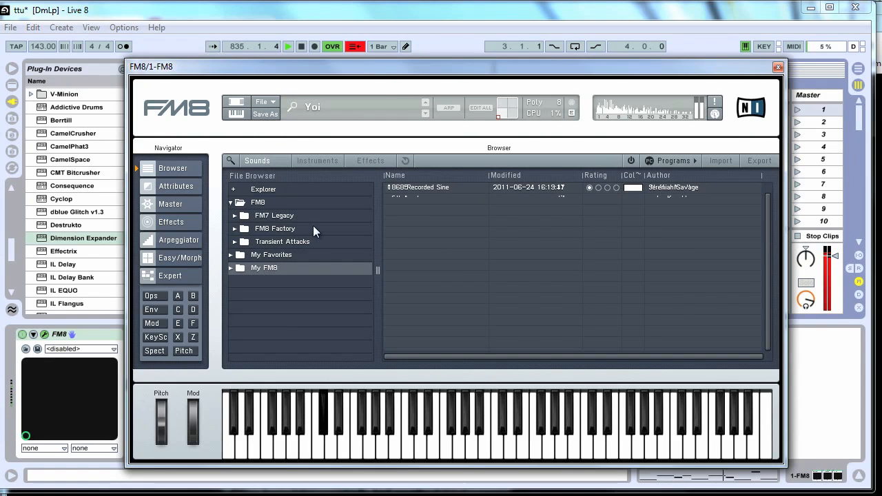
Save the Yoi sound into the Sounds folder of Native Instruments' FM8 user directory.
left_click(272, 112)
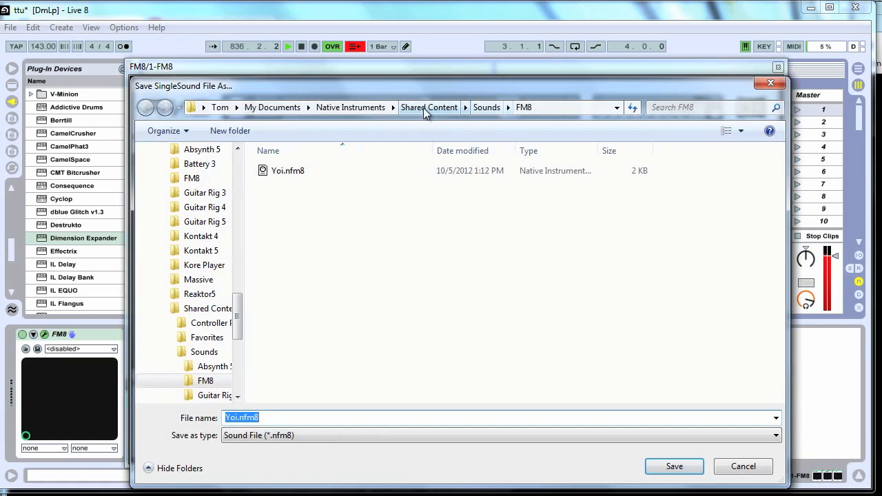
left_click(370, 108)
double_click(302, 200)
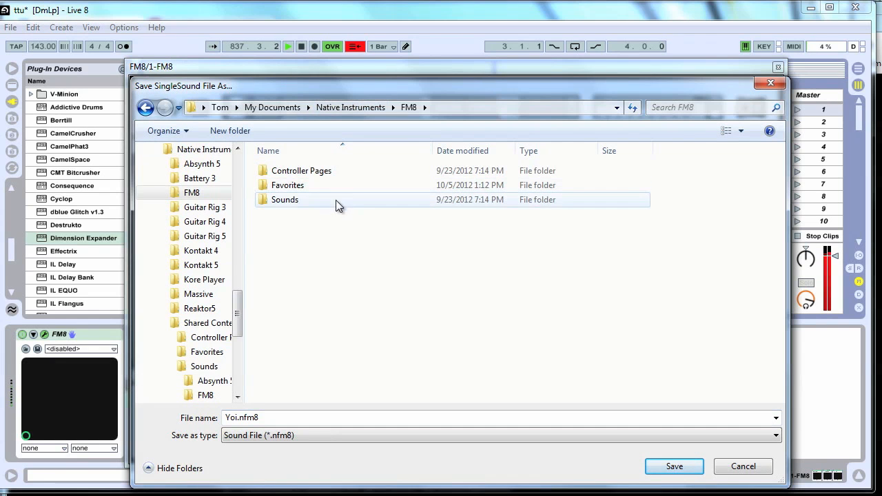
double_click(336, 200)
left_click(696, 467)
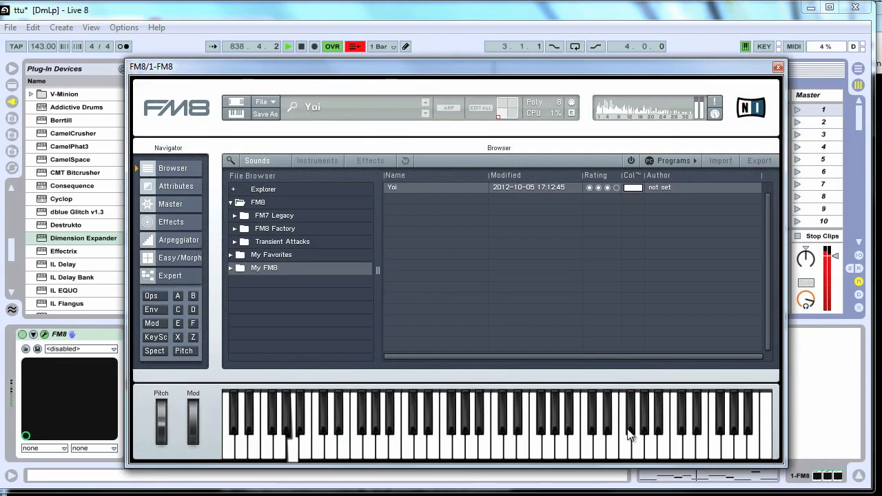
Check My Favorites and My FM8 for the saved Yoi sound, and try adding it to My Favorites.
left_click(278, 255)
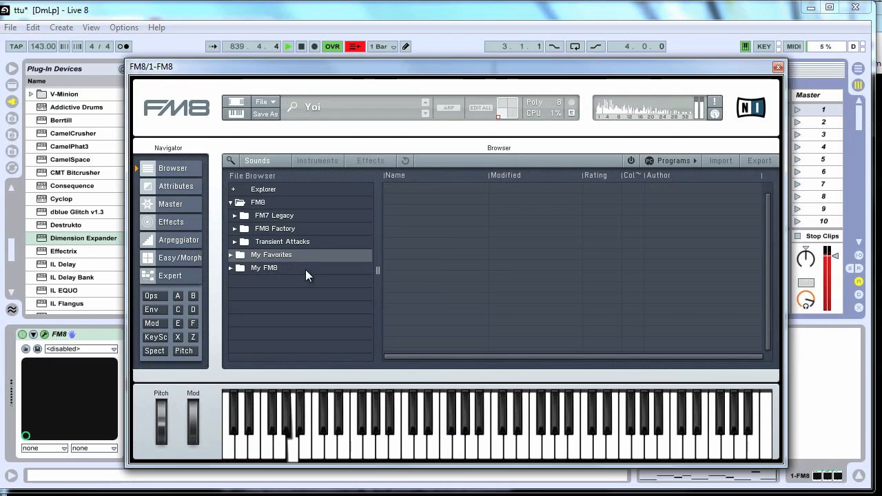
left_click(274, 268)
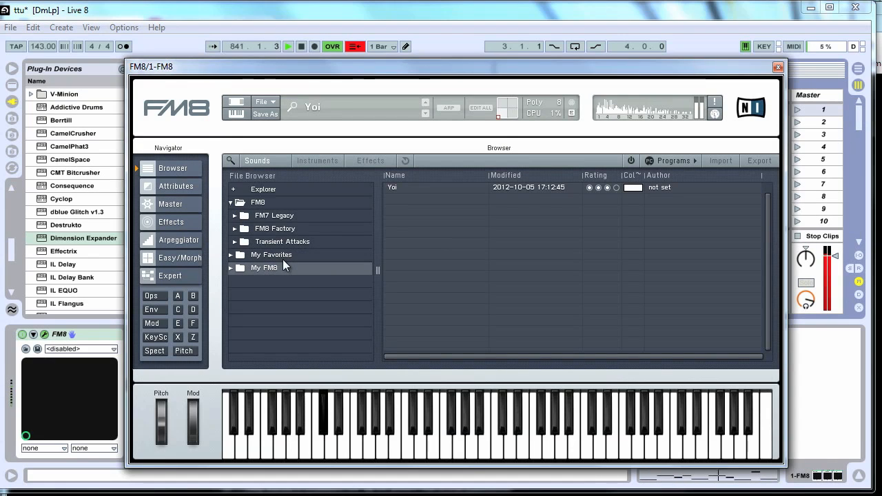
right_click(476, 253)
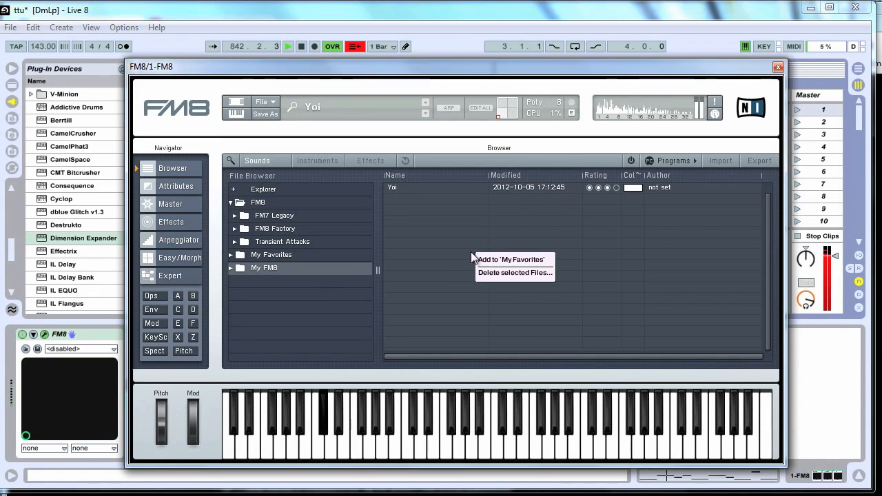
left_click(495, 259)
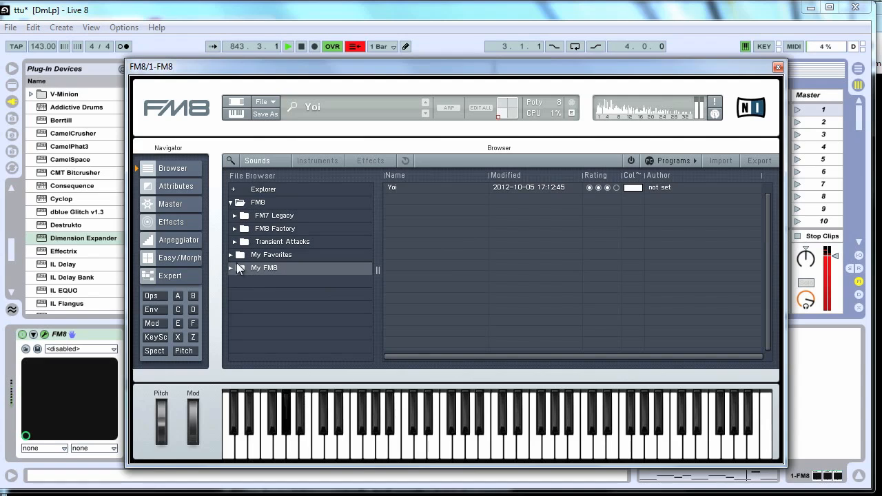
left_click(405, 192)
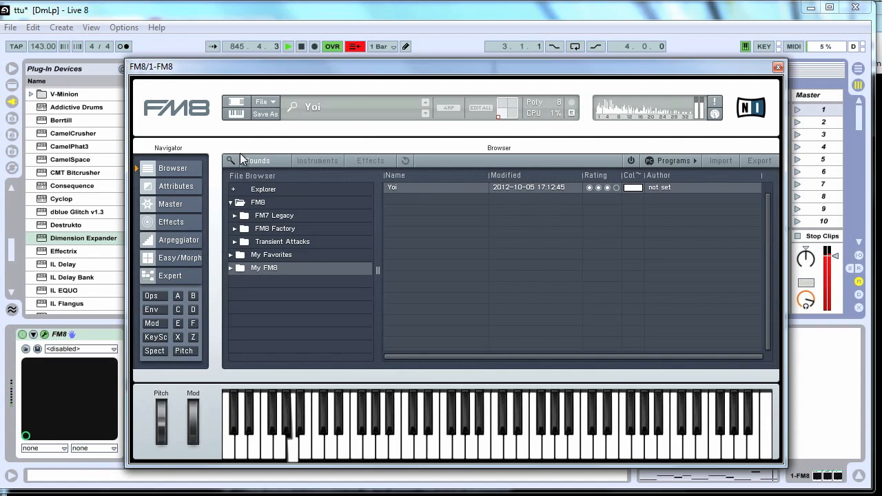
Turn on the Shelving EQ effect and slightly boost its low band while the track plays.
left_click(243, 22)
key("space")
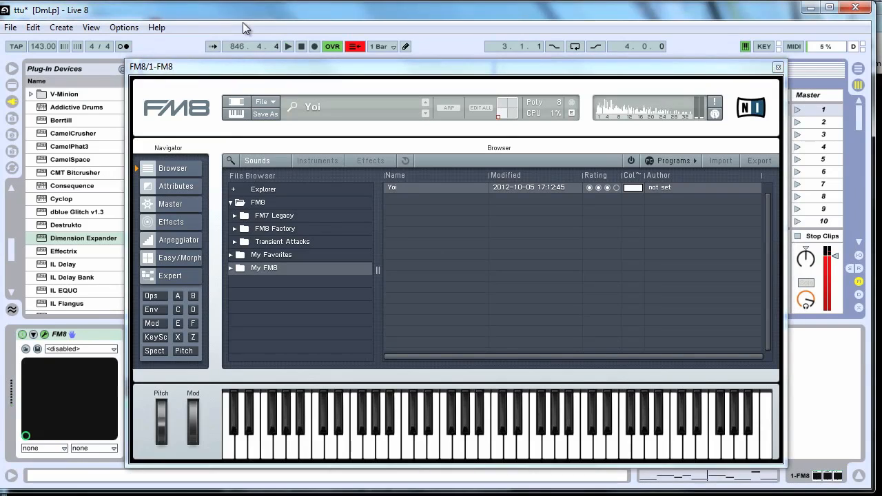
left_click(172, 222)
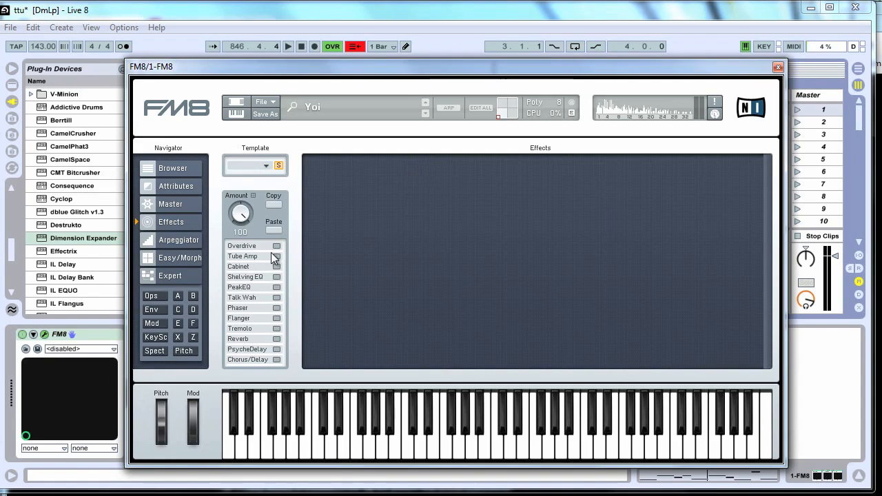
left_click(277, 277)
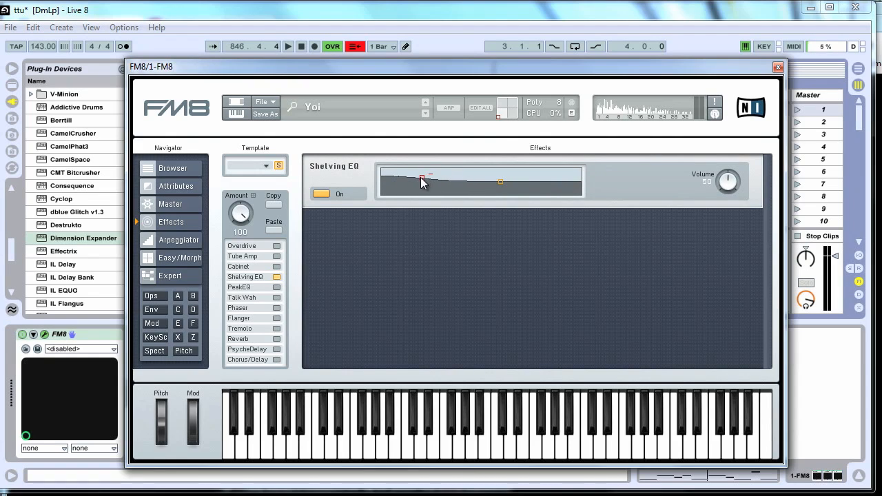
key("space")
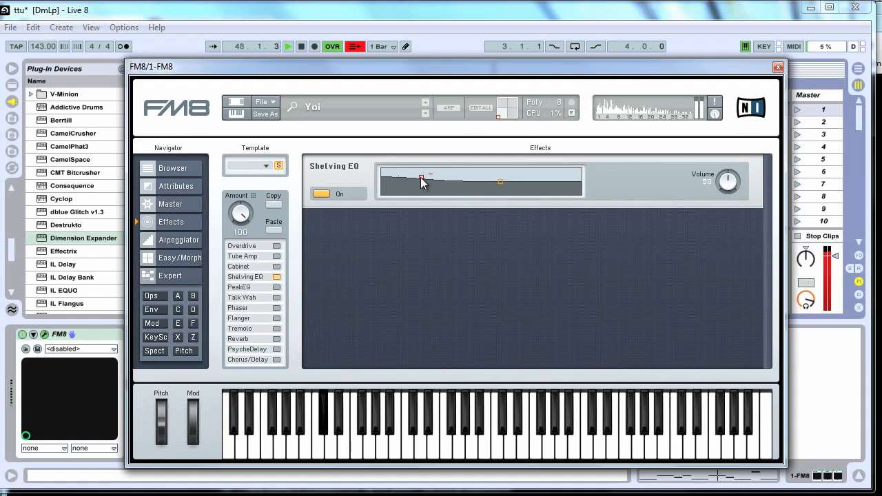
left_click_drag(421, 178, 418, 176)
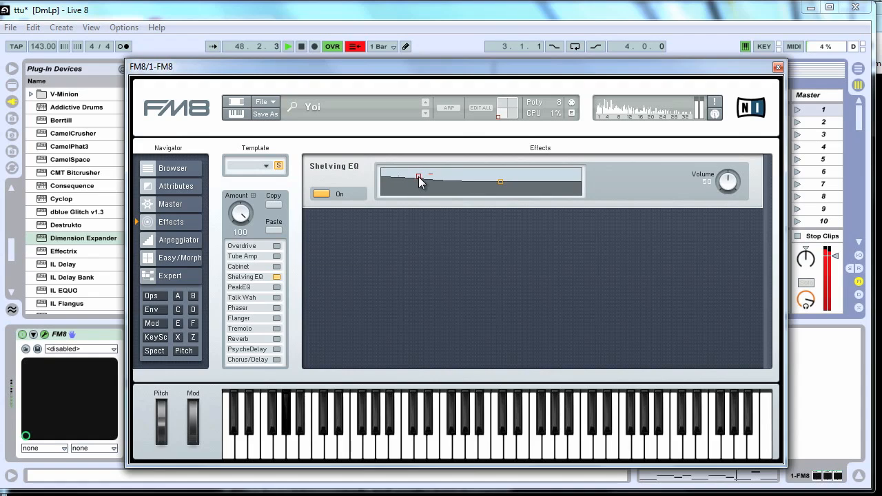
Turn on the Peak EQ effect, shifting both bands to higher frequencies and cutting them, the first more deeply.
left_click(277, 287)
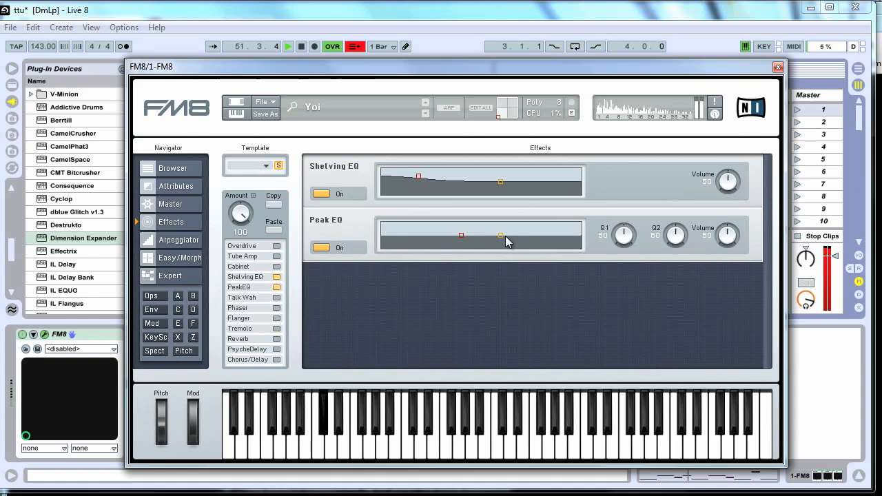
left_click_drag(507, 233, 537, 243)
left_click_drag(462, 239, 480, 242)
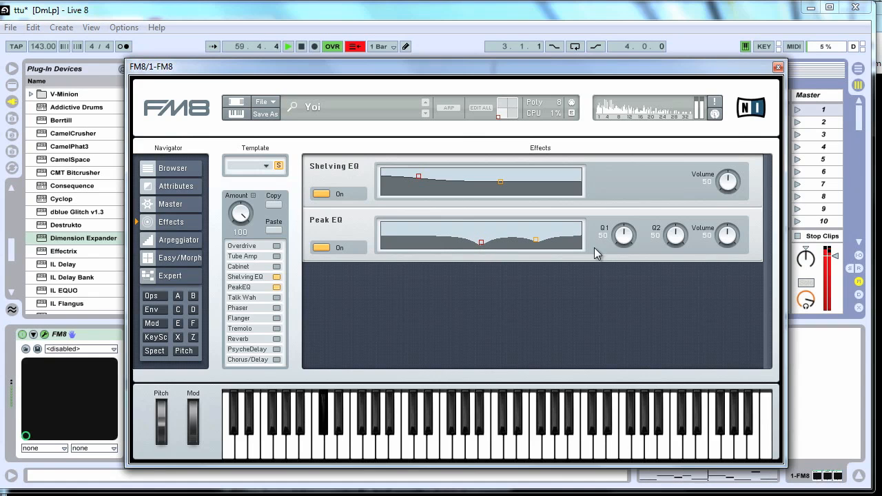